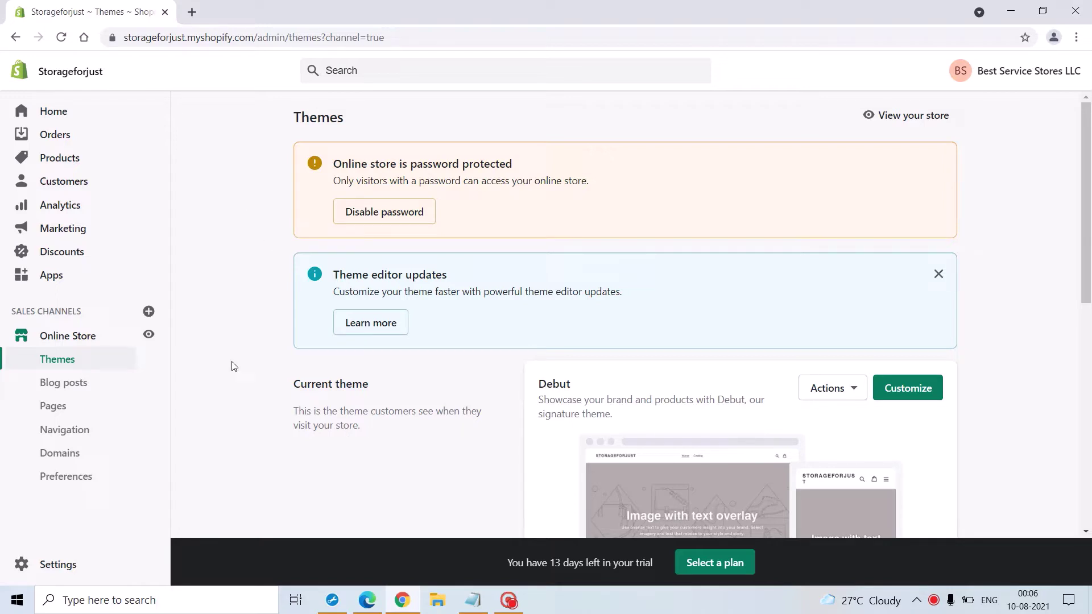
# - Open the online store's Themes page and look through the current theme and theme library sections
pyautogui.click(83, 339)
pyautogui.scroll(-3, 210, 328)
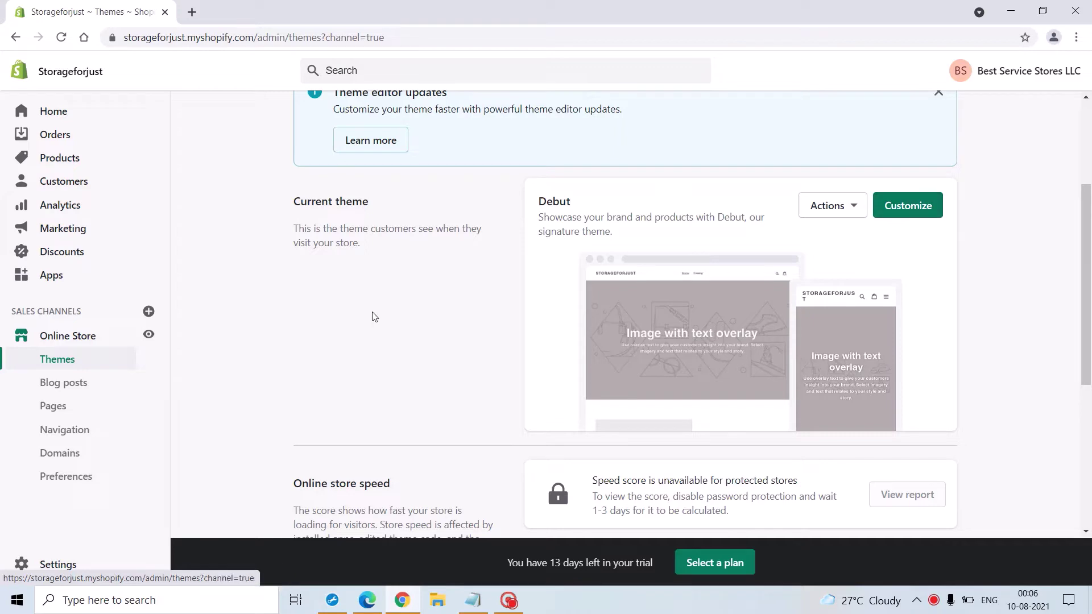
pyautogui.scroll(-5, 374, 317)
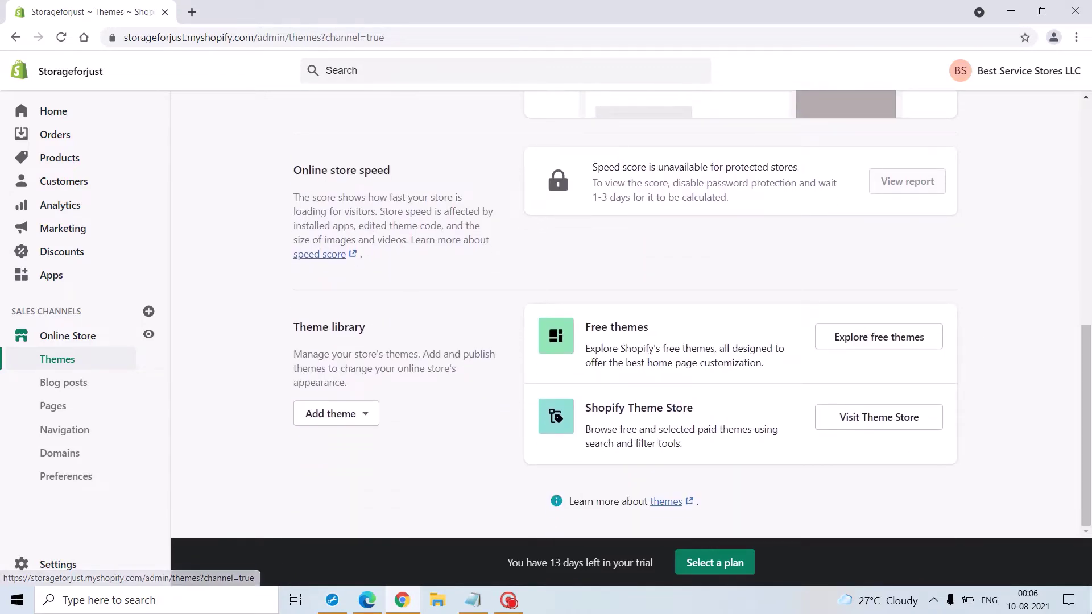
pyautogui.click(1090, 606)
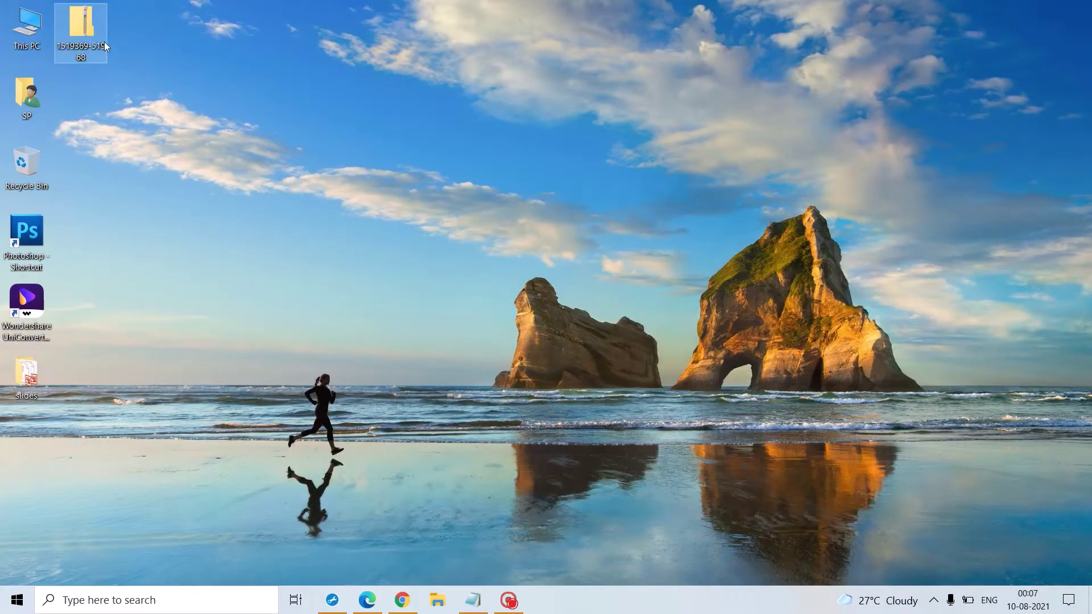
pyautogui.moveTo(86, 27); pyautogui.dragTo(162, 235)
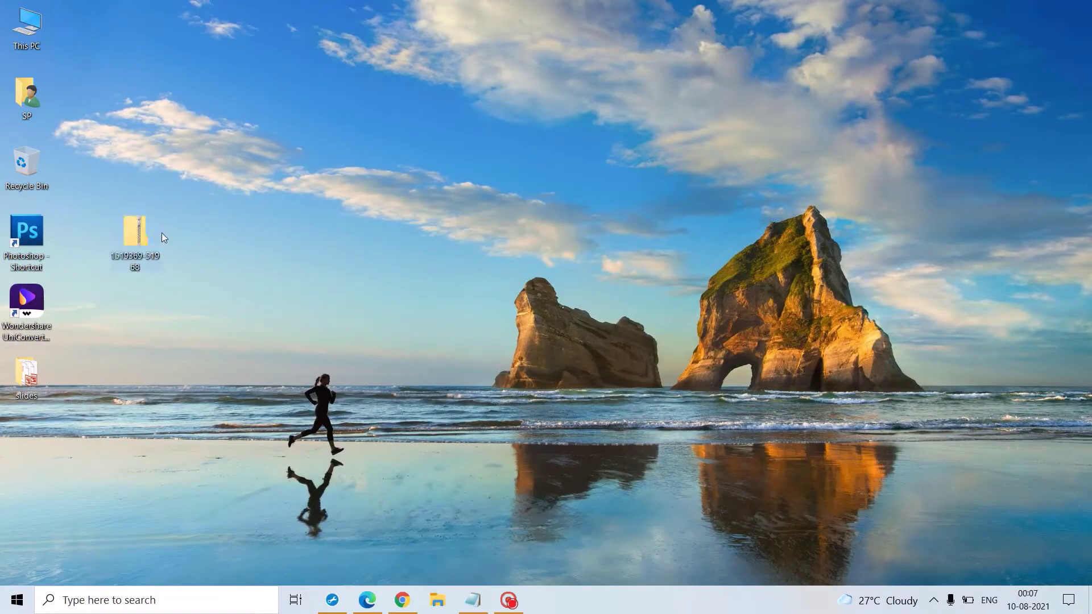
pyautogui.doubleClick(131, 240)
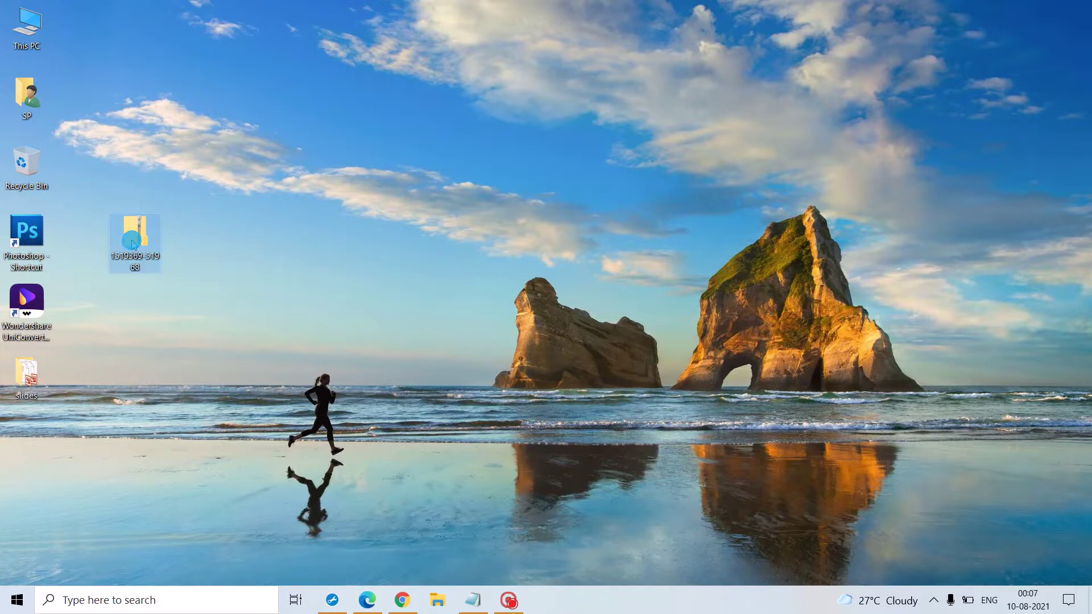
pyautogui.rightClick(132, 240)
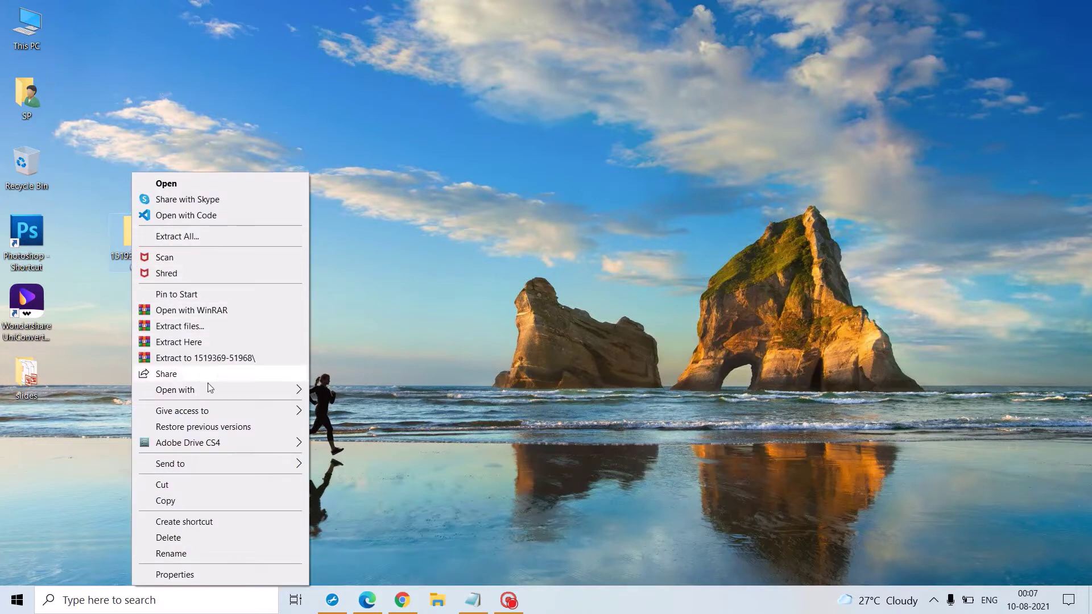
pyautogui.click(190, 369)
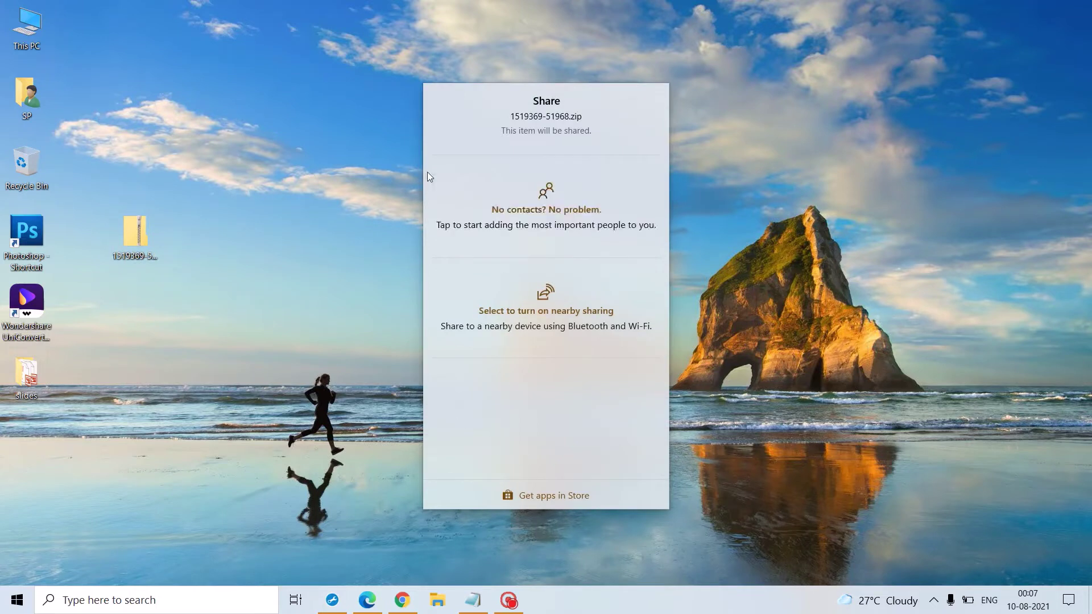
pyautogui.click(737, 133)
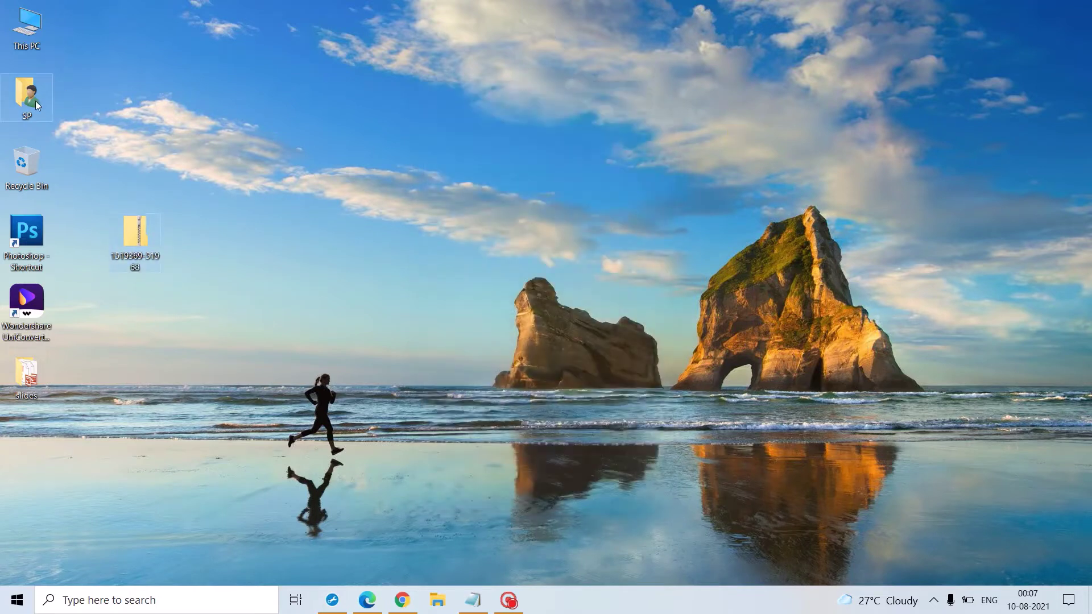
pyautogui.rightClick(142, 230)
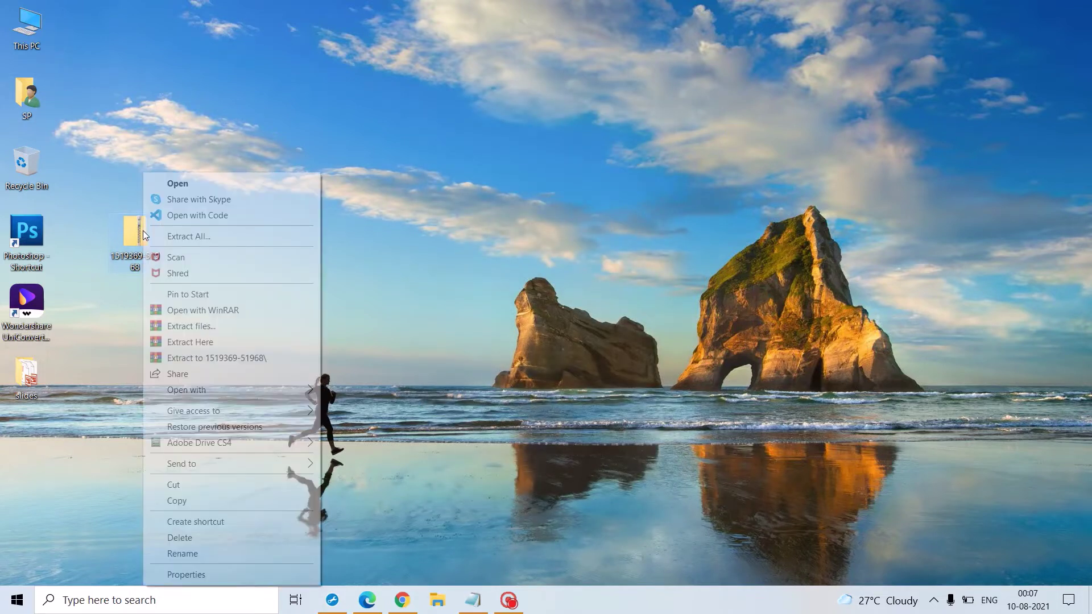
pyautogui.click(176, 360)
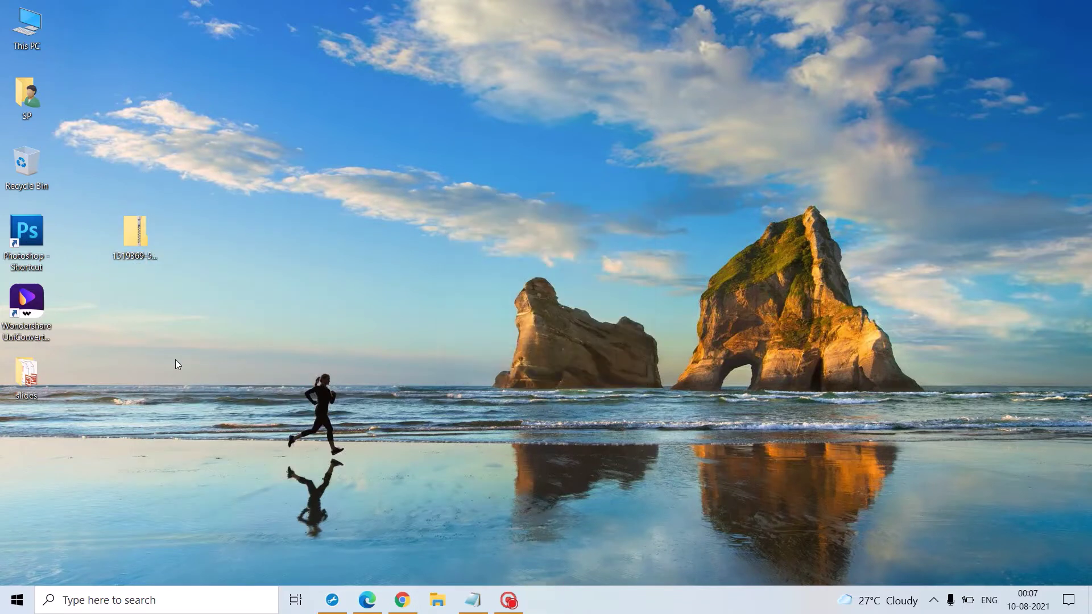
pyautogui.moveTo(27, 441); pyautogui.dragTo(209, 289)
pyautogui.doubleClick(187, 312)
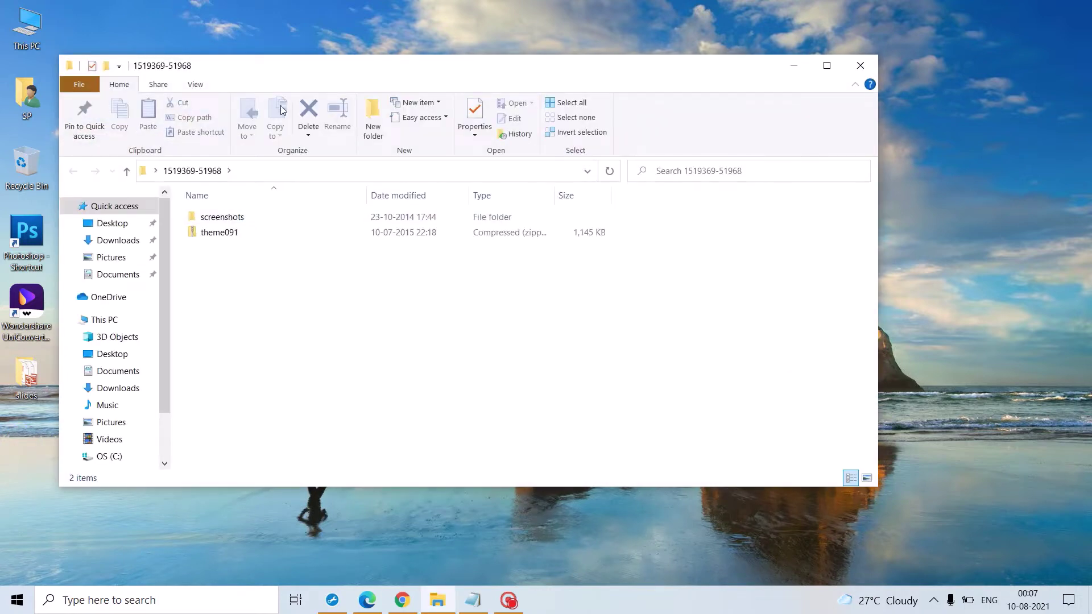
pyautogui.doubleClick(286, 74)
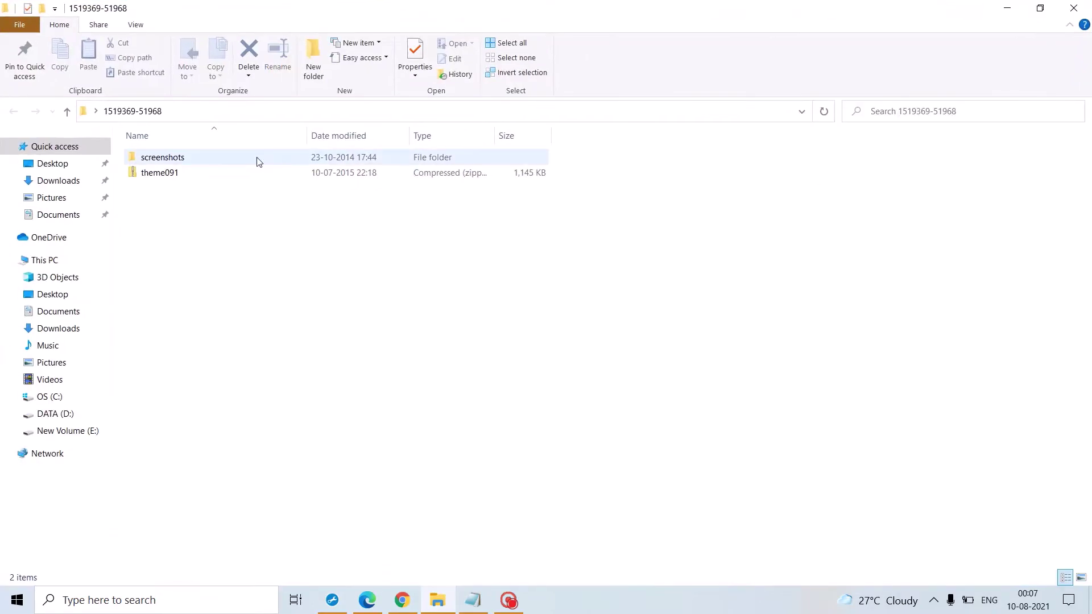
pyautogui.click(230, 152)
pyautogui.doubleClick(230, 152)
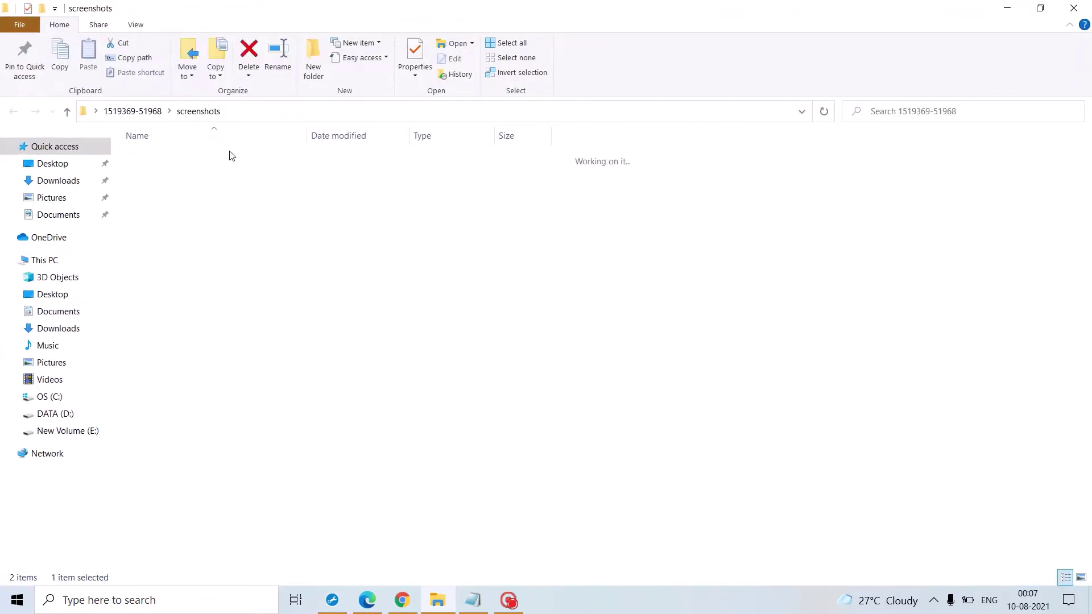
pyautogui.click(151, 113)
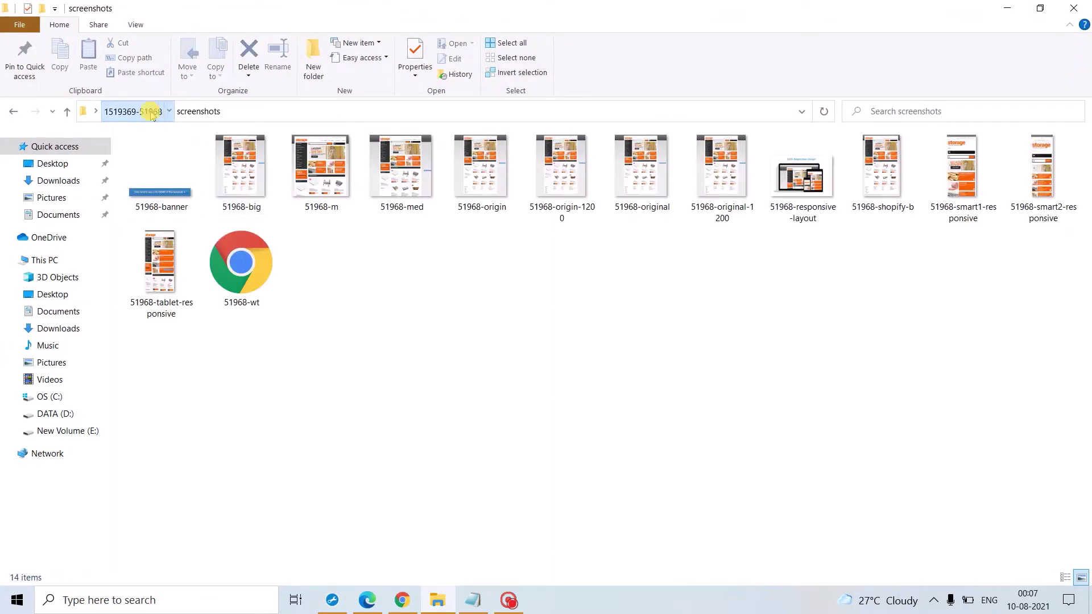
# - Extract the theme091 archive to its own folder, check the extracted contents and return to the parent folder
pyautogui.click(166, 173)
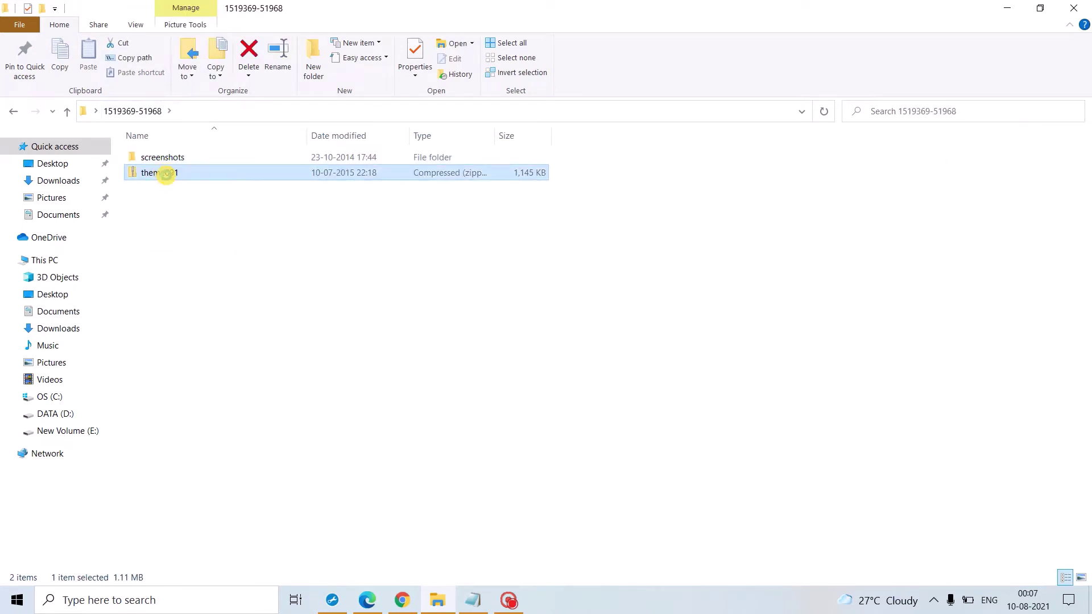
pyautogui.rightClick(166, 174)
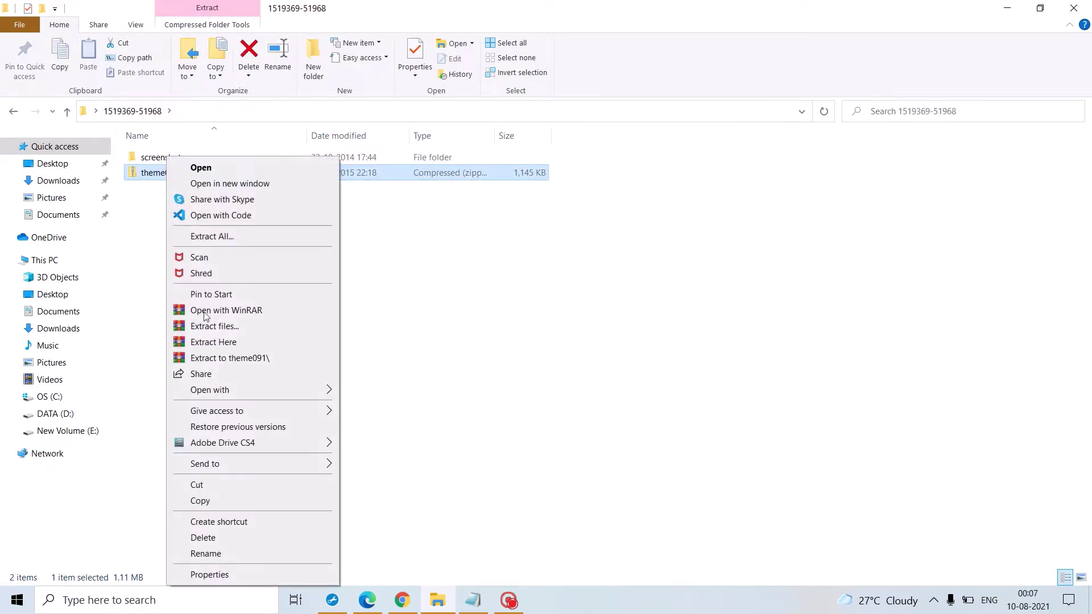
pyautogui.click(220, 364)
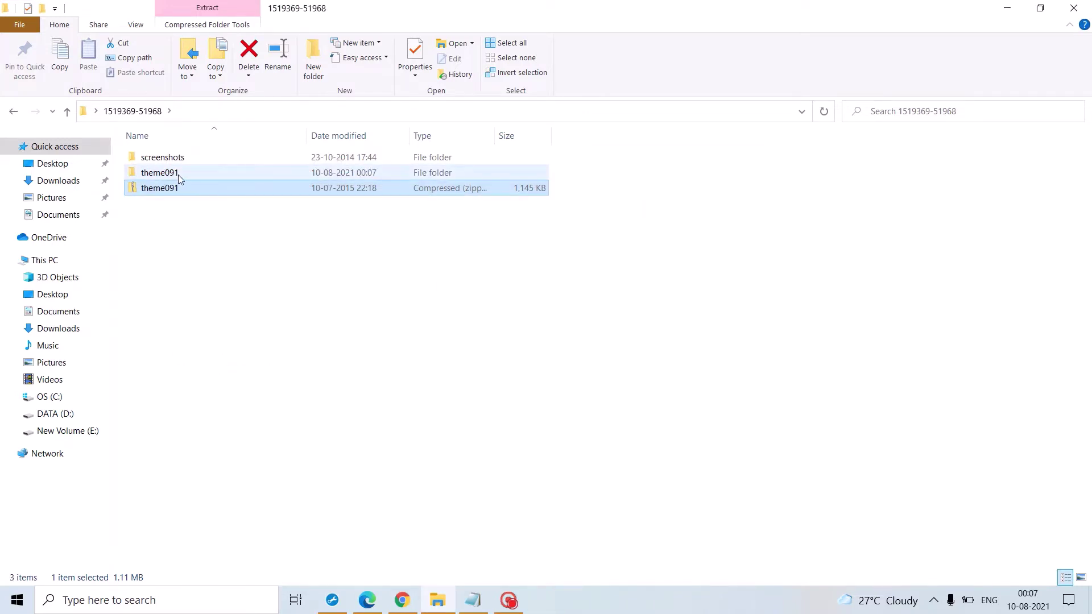
pyautogui.doubleClick(179, 174)
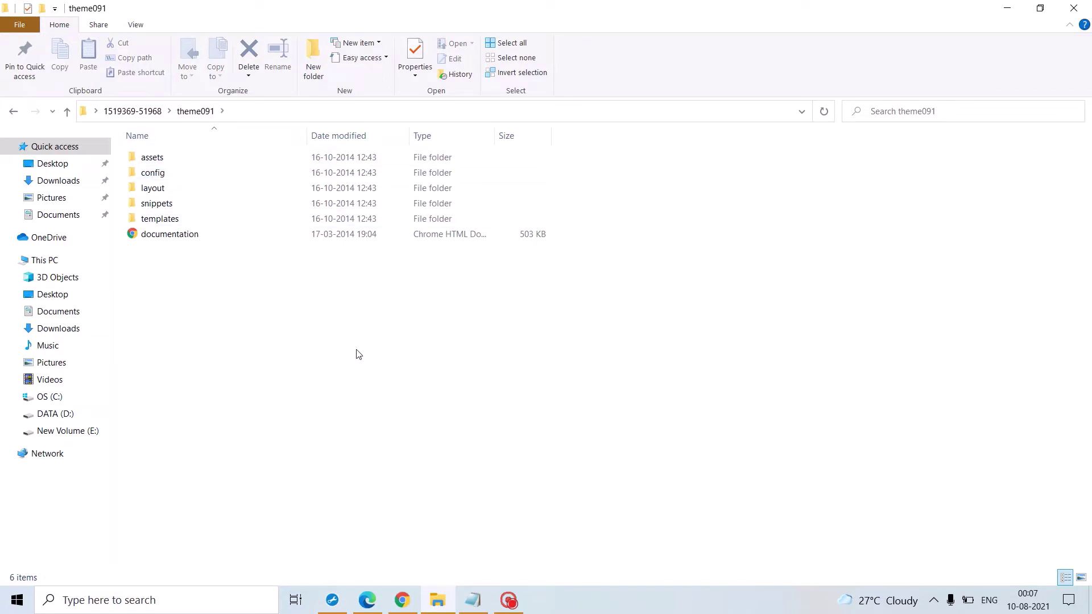
pyautogui.click(150, 112)
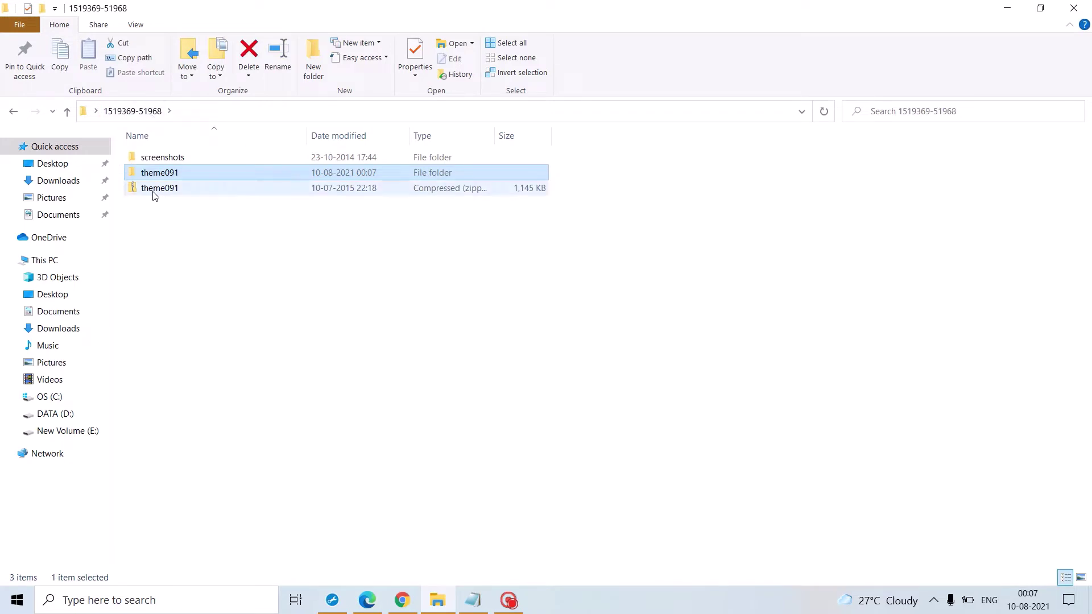
# - Switch to the Shopify admin in Chrome and start adding a theme to the theme library by zip upload
pyautogui.click(402, 600)
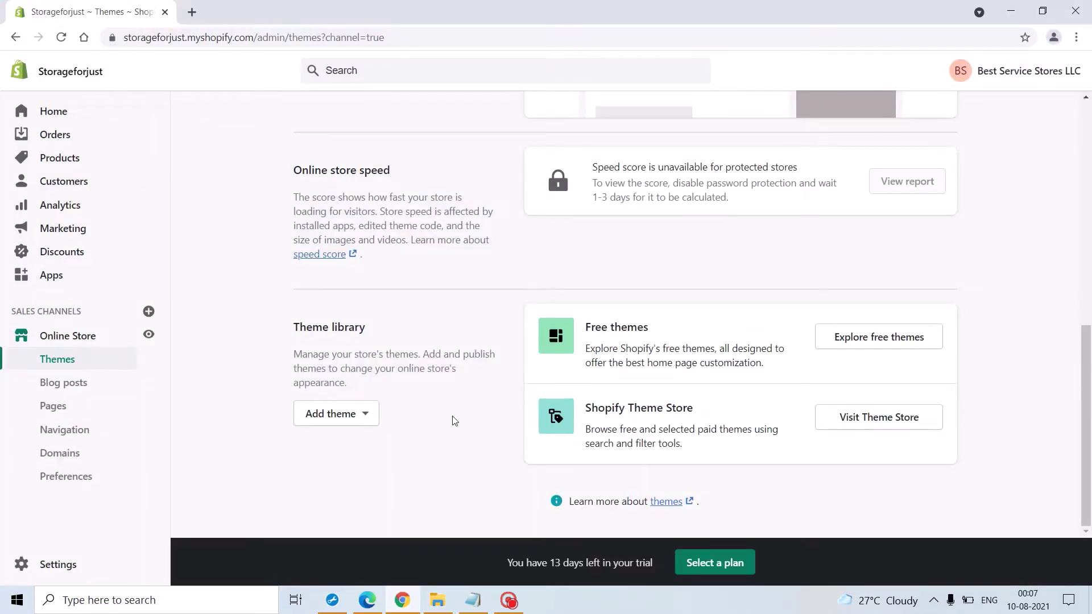
pyautogui.scroll(9, 458, 419)
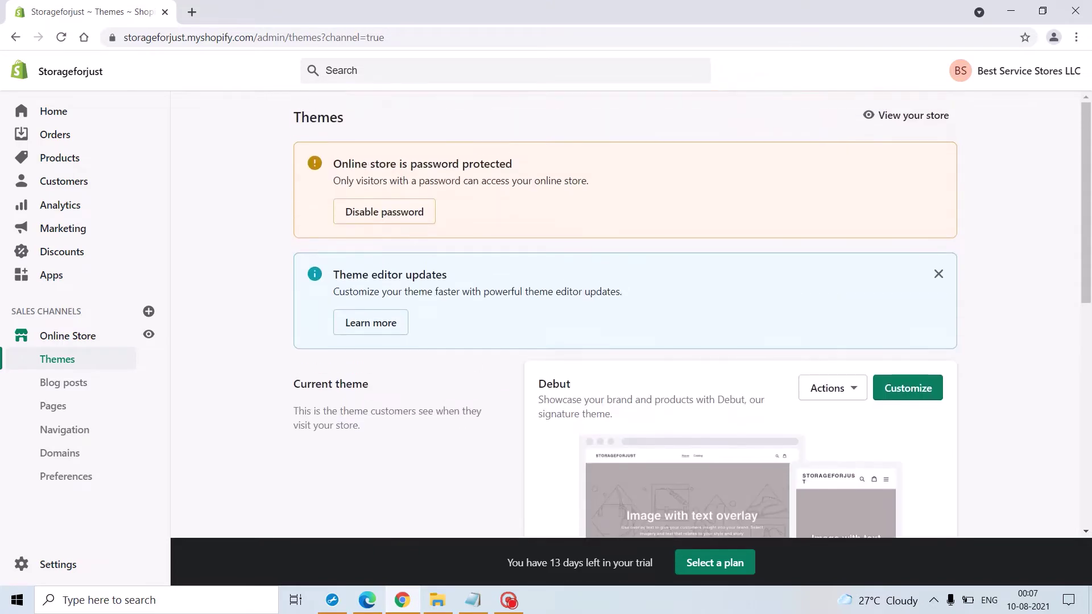
pyautogui.scroll(-9, 461, 408)
pyautogui.scroll(5, 461, 408)
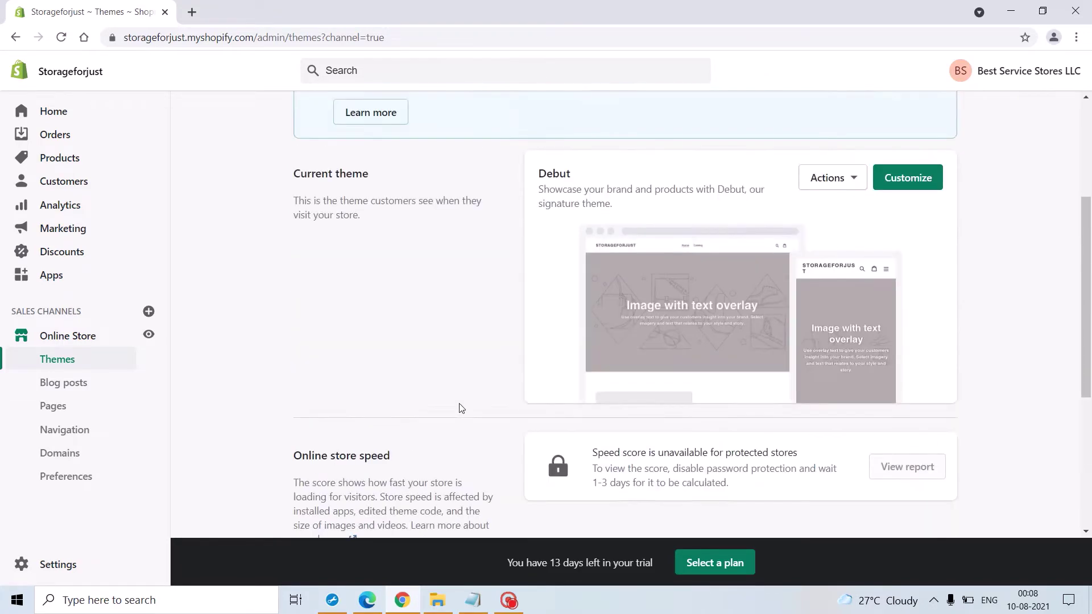
pyautogui.scroll(4, 461, 408)
pyautogui.scroll(-8, 460, 408)
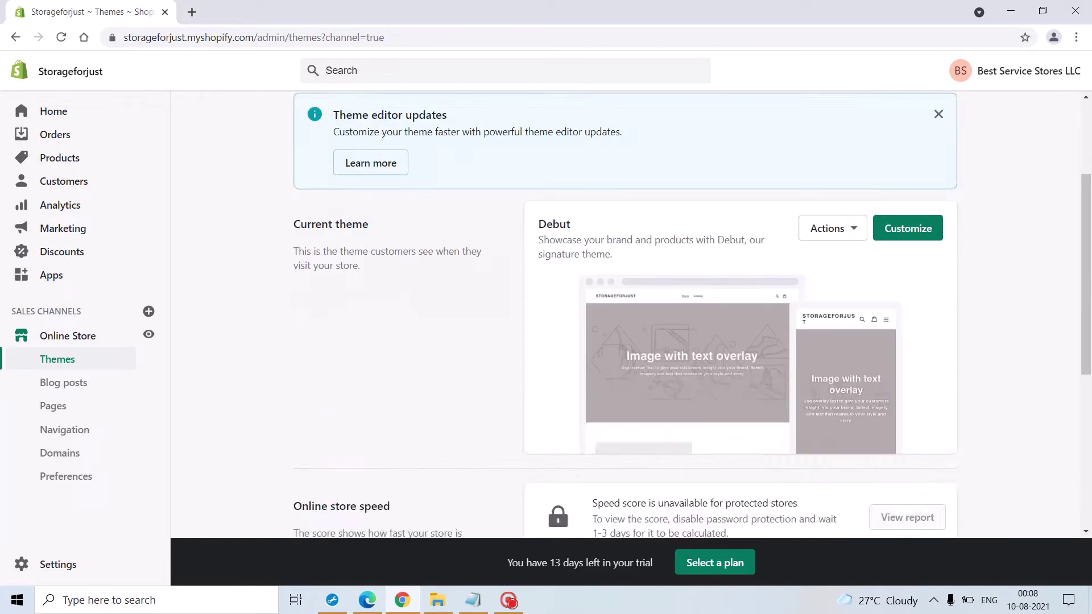
pyautogui.scroll(-1, 460, 408)
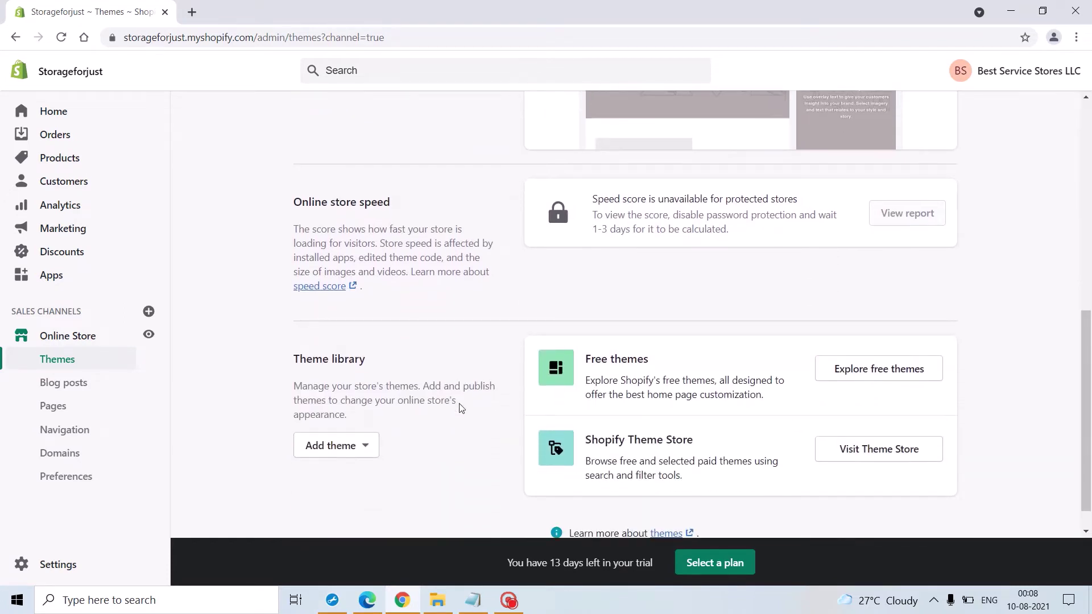
pyautogui.scroll(-1, 461, 408)
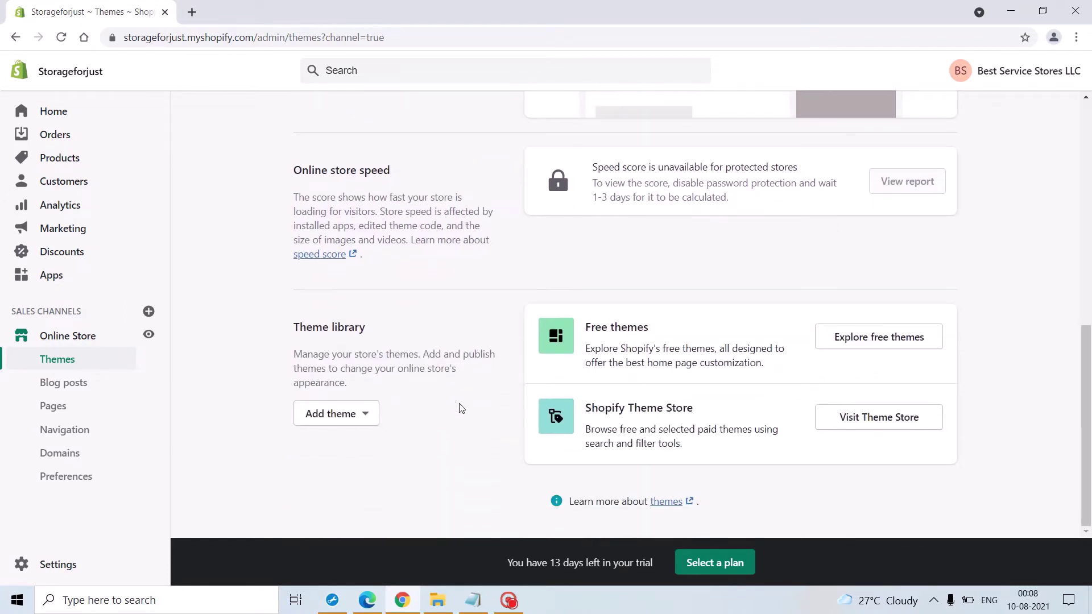
pyautogui.click(335, 414)
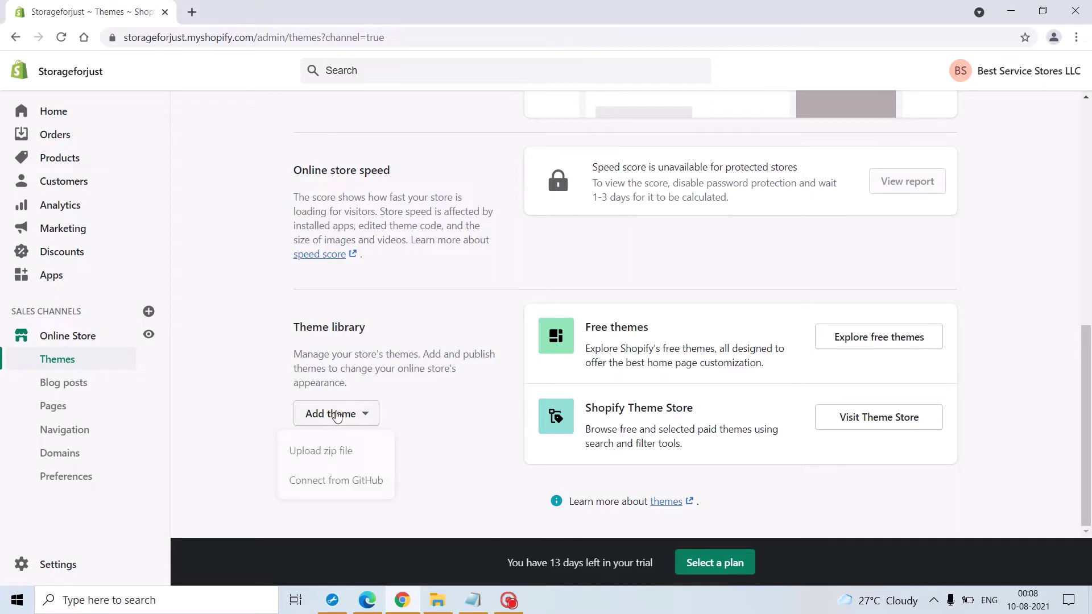
pyautogui.click(332, 448)
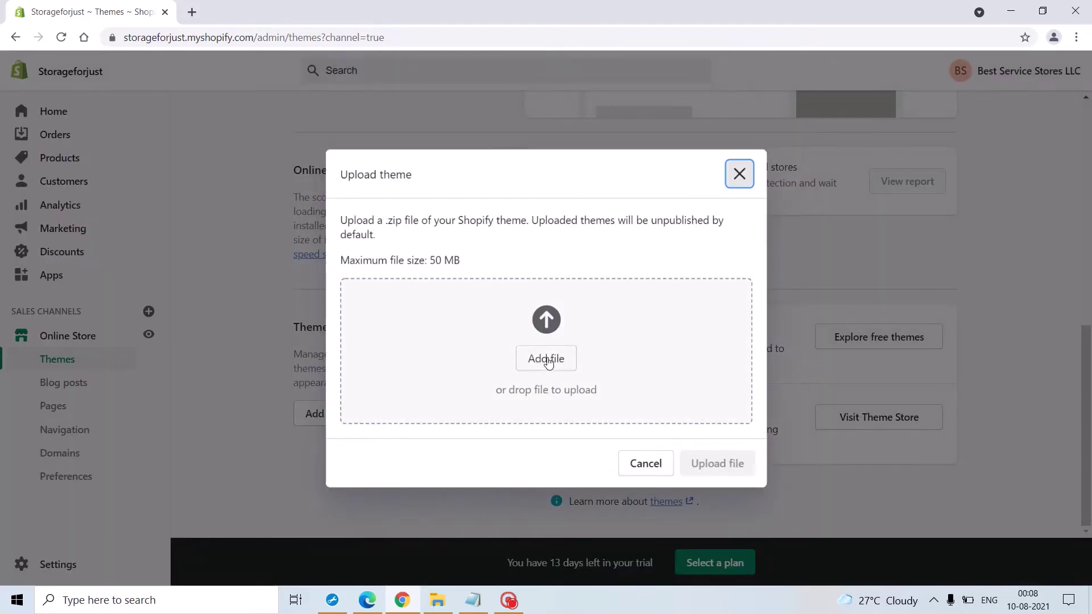
pyautogui.click(547, 358)
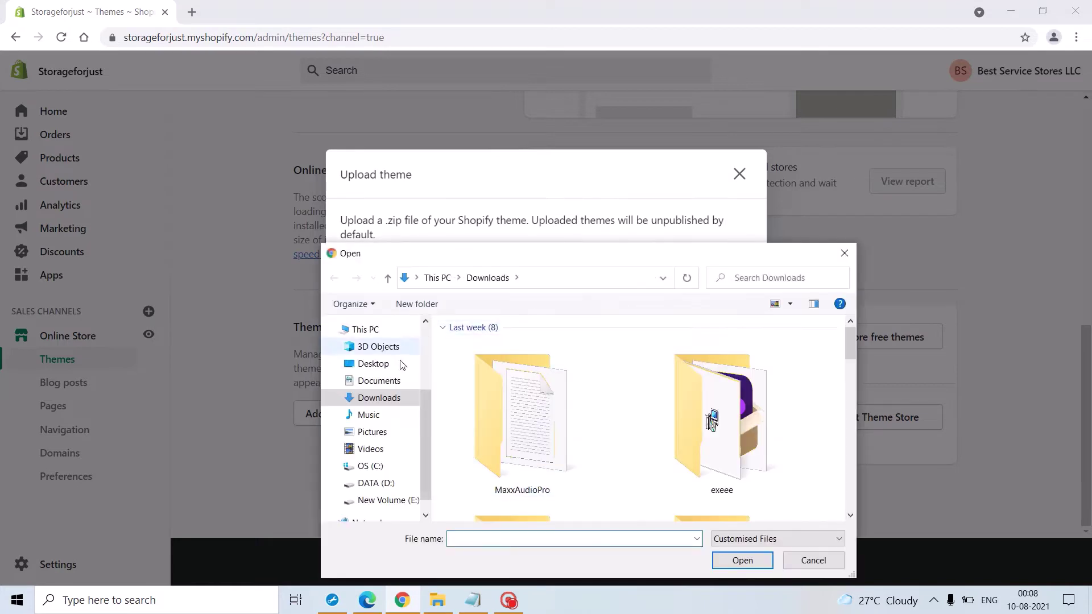
pyautogui.click(379, 369)
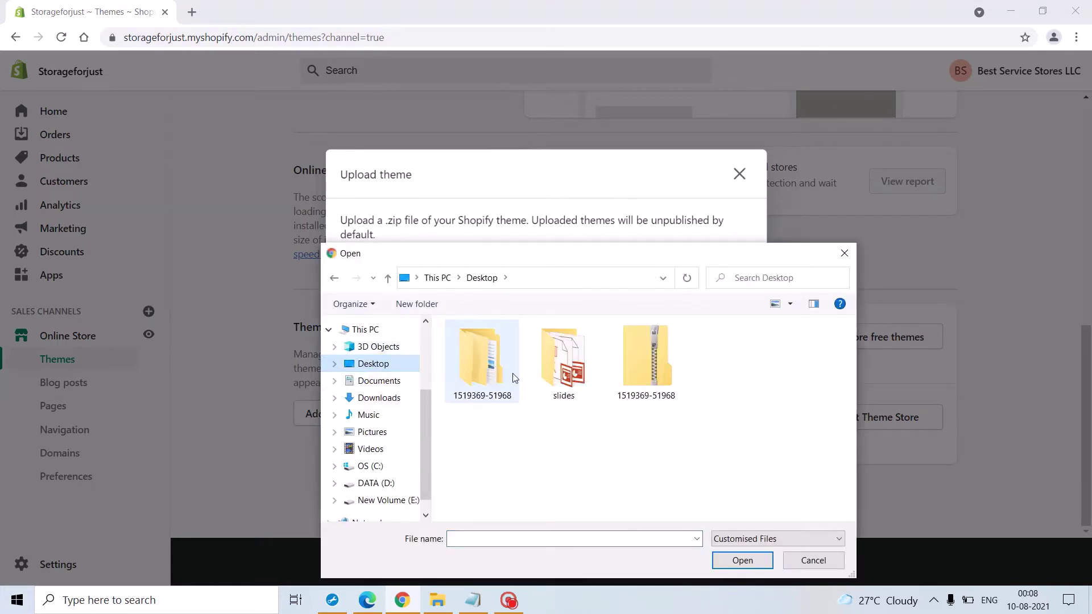
pyautogui.click(474, 378)
pyautogui.doubleClick(474, 377)
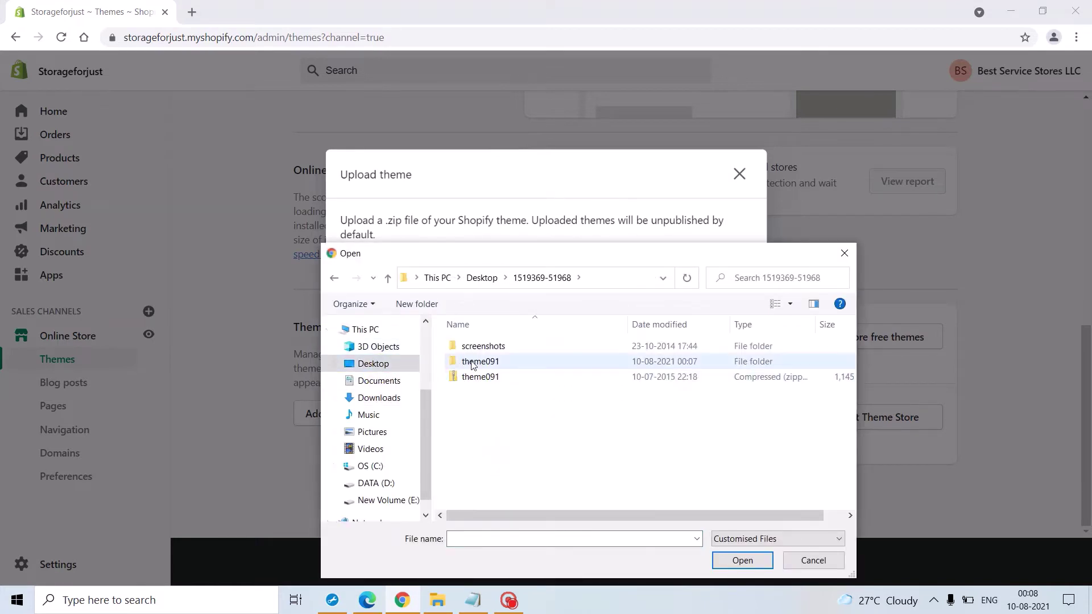
pyautogui.click(474, 378)
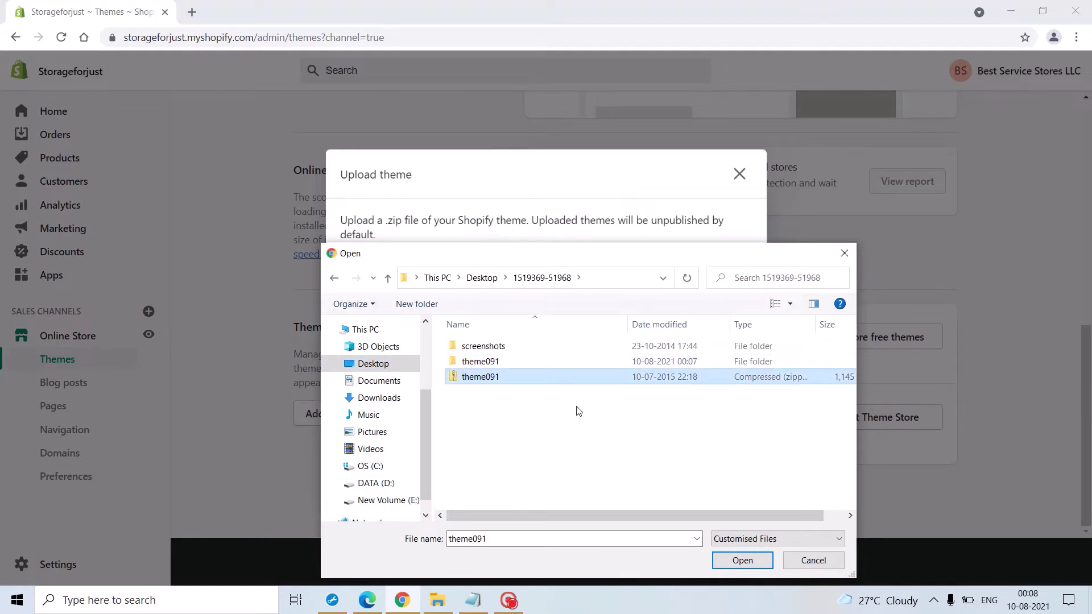
pyautogui.click(735, 561)
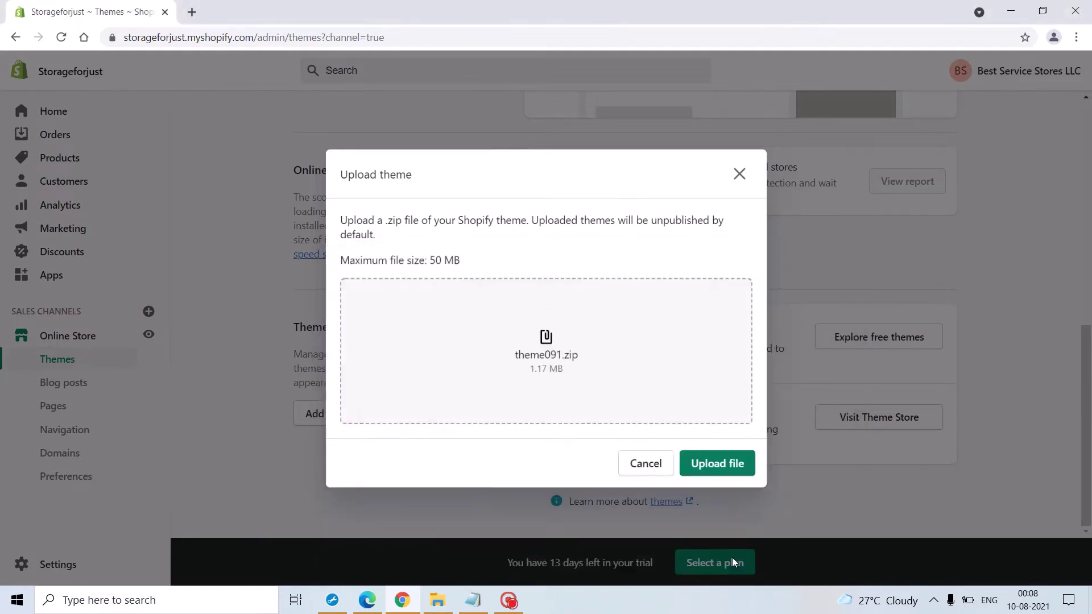
pyautogui.click(732, 457)
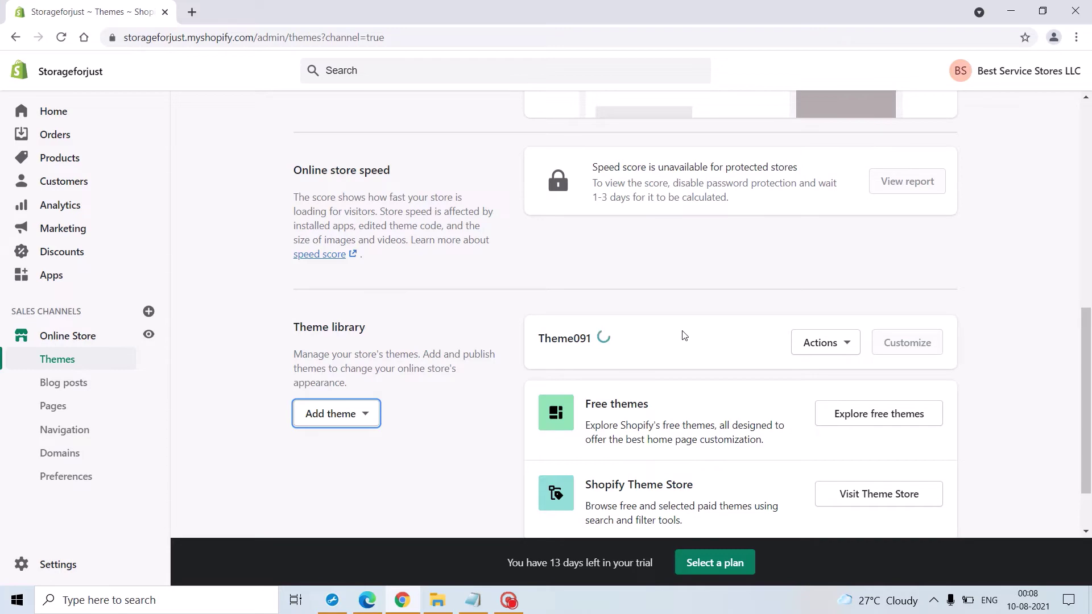
# - Review the Themes page and check the upload status of Theme091 in the theme library
pyautogui.click(466, 334)
pyautogui.scroll(7, 466, 333)
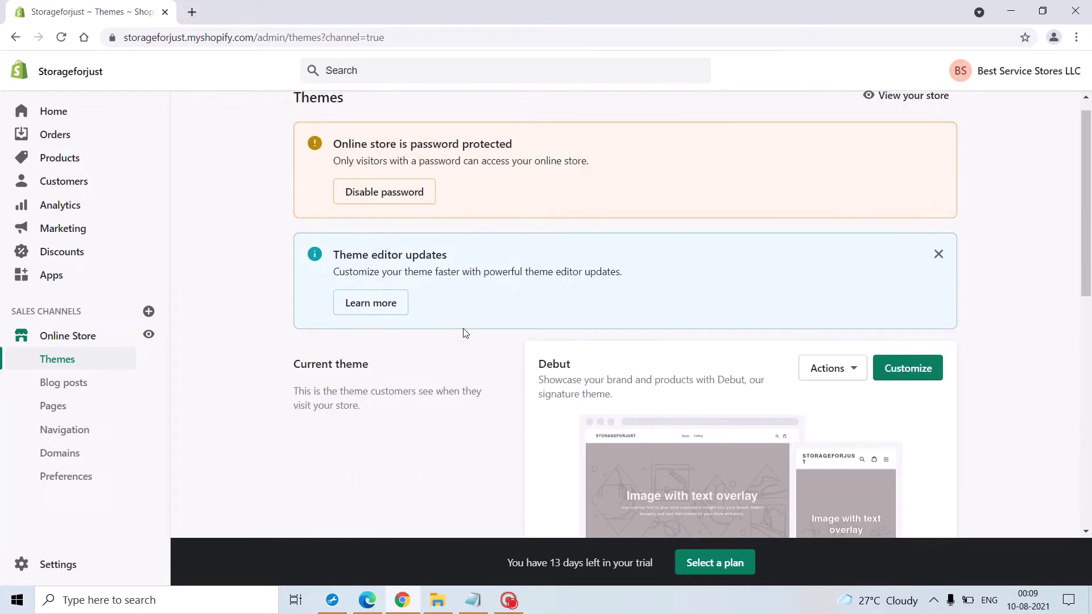
pyautogui.scroll(-9, 466, 334)
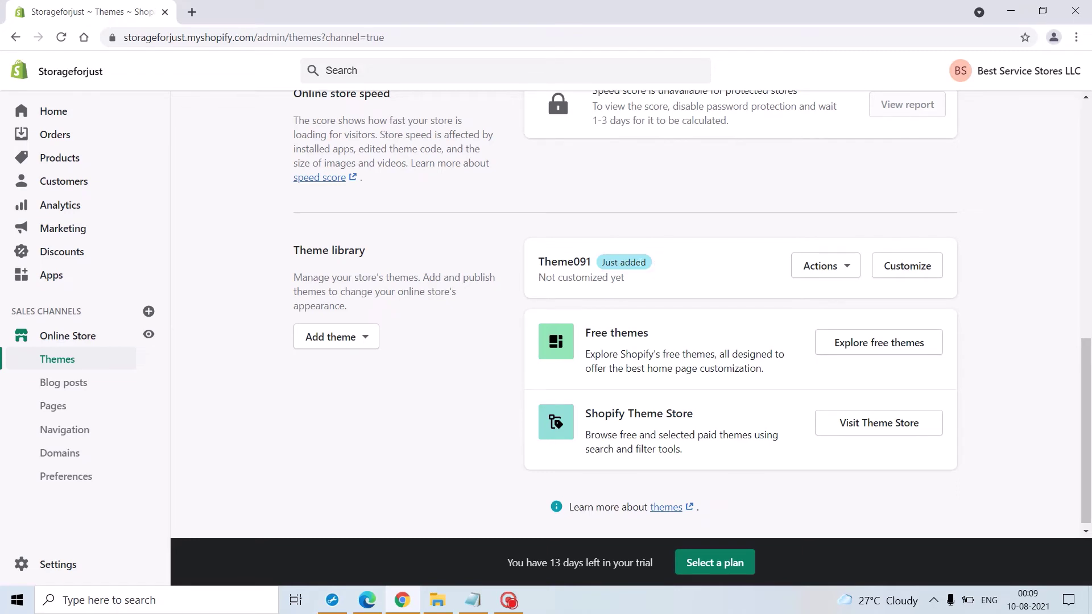
pyautogui.click(829, 265)
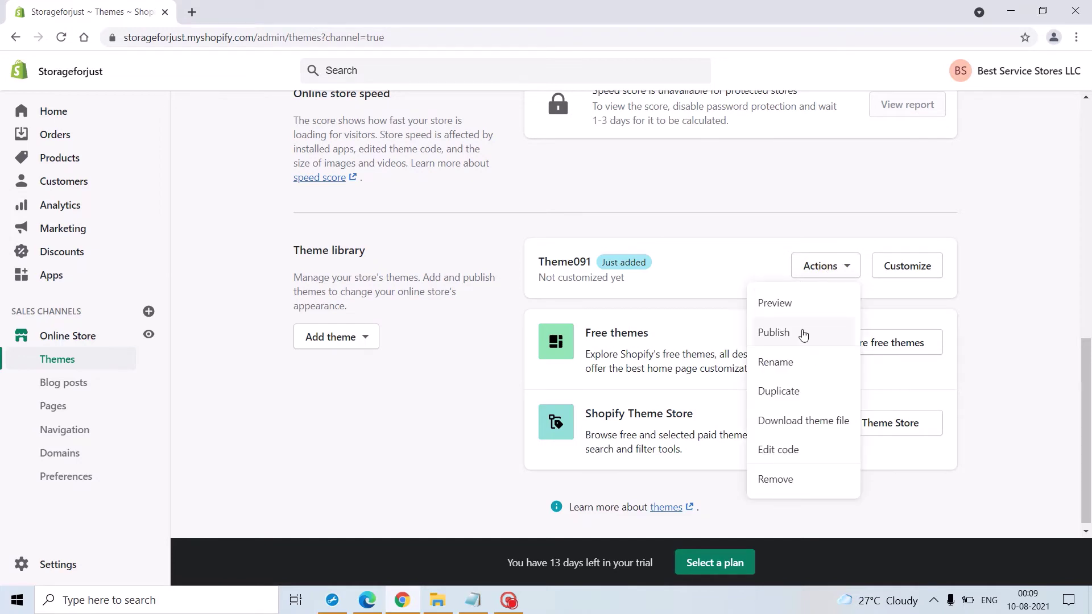
pyautogui.click(449, 236)
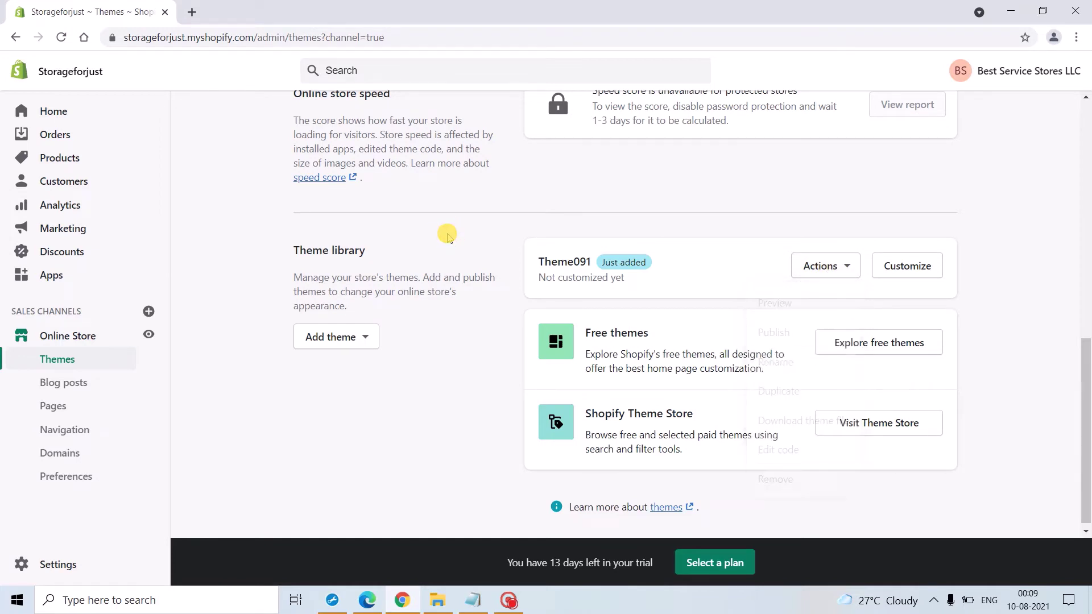
# - Preview the current Debut theme, look through its home page and return to the Themes page
pyautogui.click(66, 337)
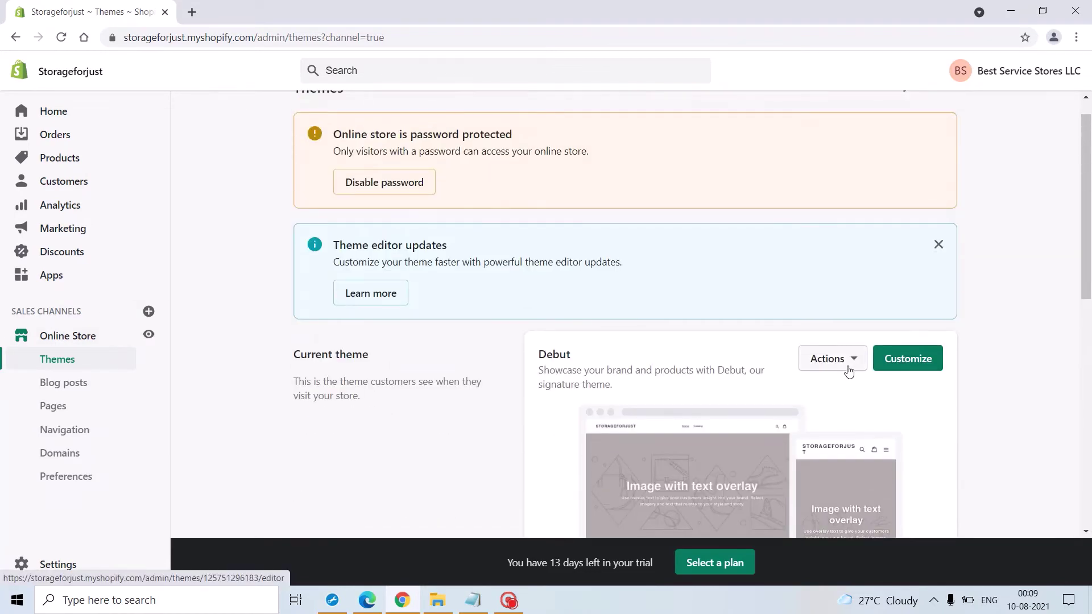
pyautogui.click(848, 371)
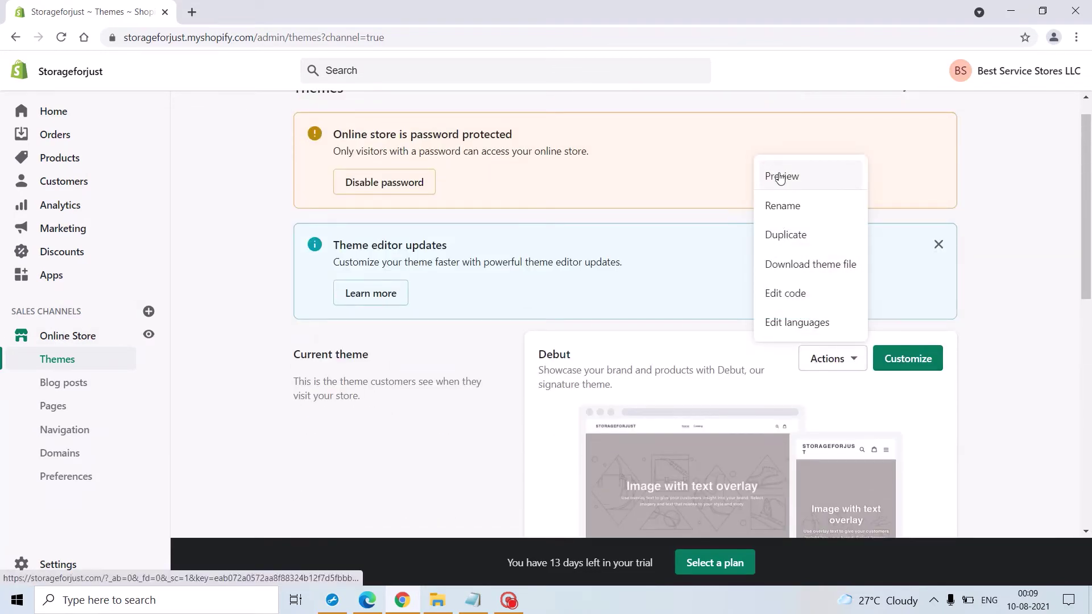
pyautogui.click(780, 177)
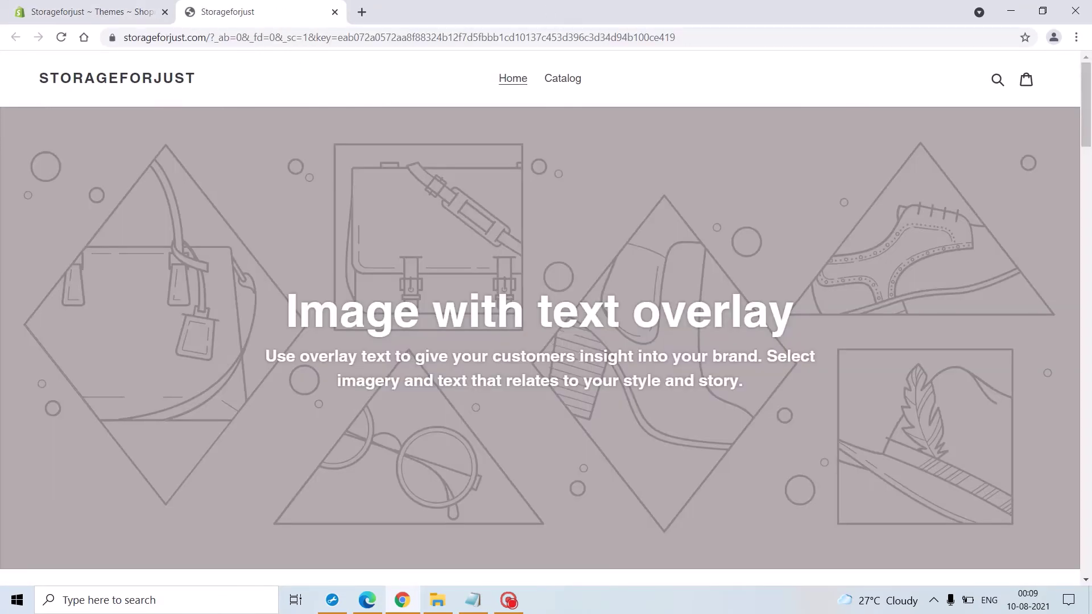
pyautogui.scroll(-20, 580, 360)
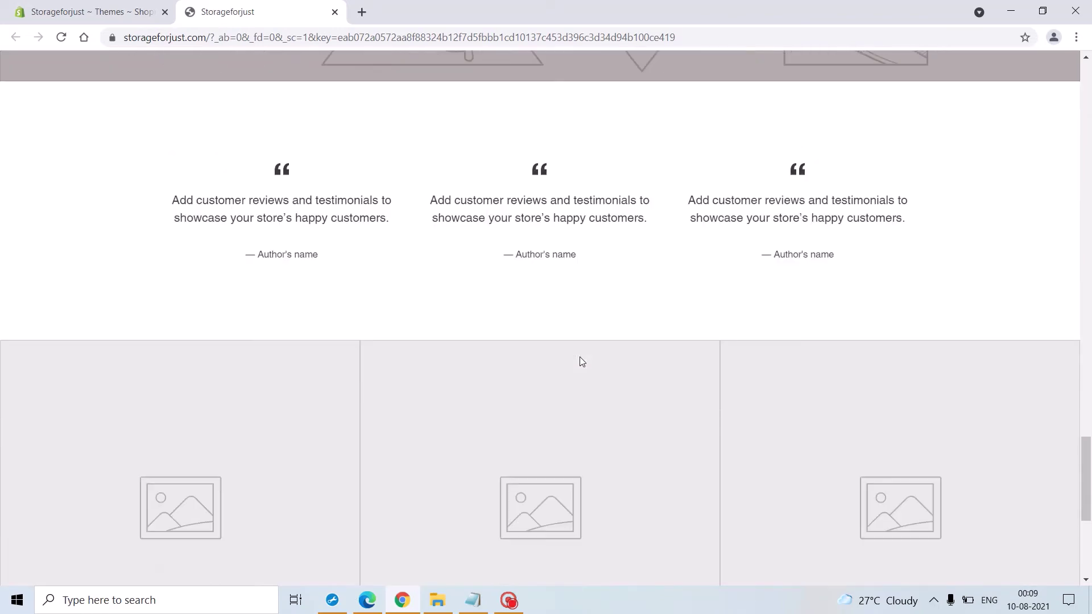
pyautogui.scroll(-5, 581, 361)
pyautogui.scroll(20, 581, 361)
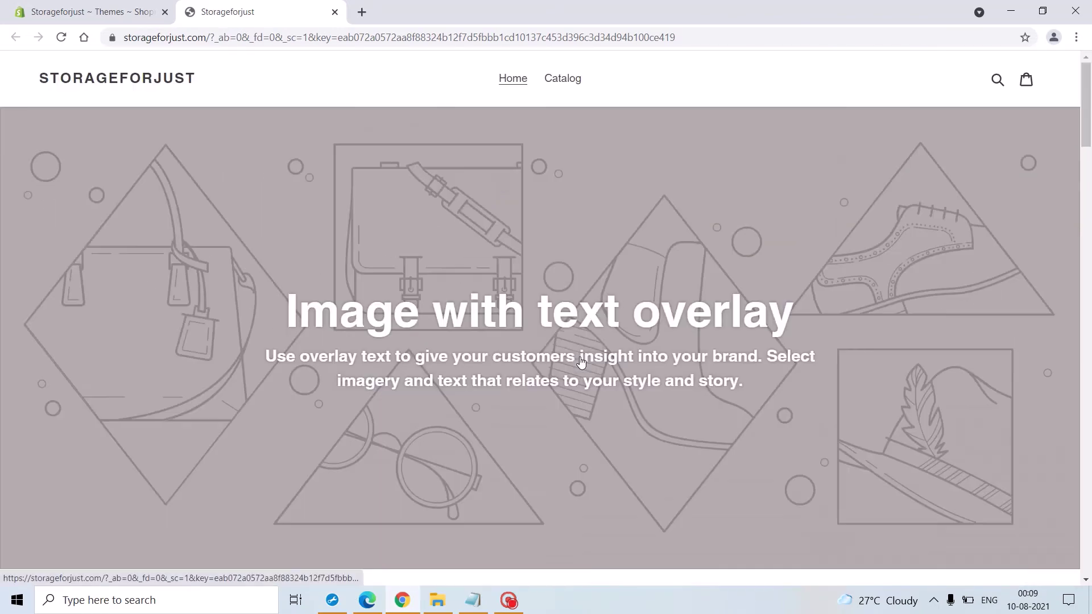
pyautogui.click(85, 12)
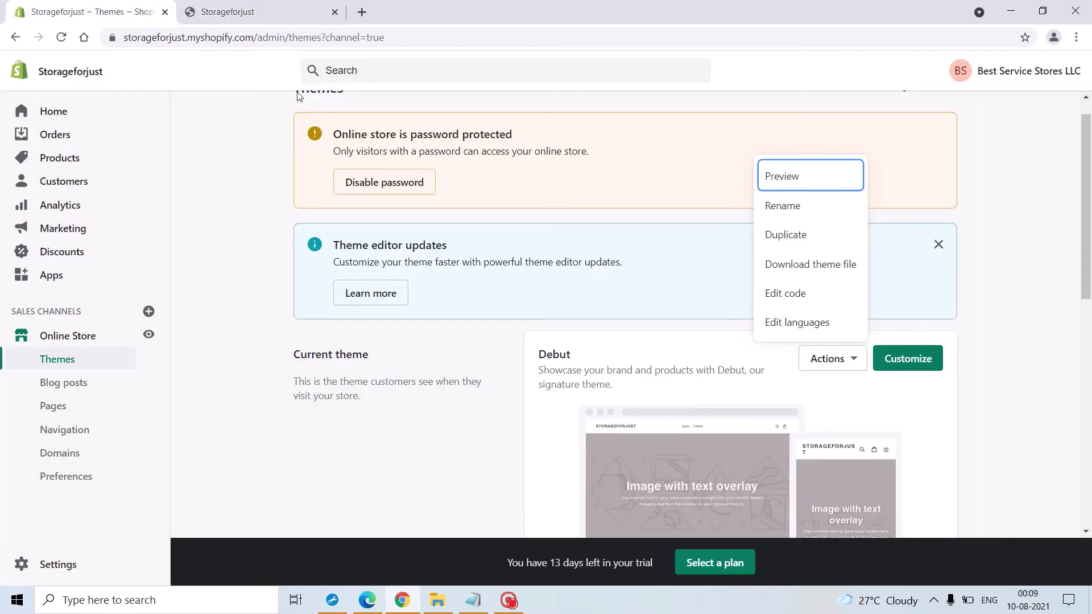
pyautogui.click(430, 448)
# - Preview Theme091 from the theme library, close the Debut preview, review the Theme091 home page and return to the Themes page
pyautogui.scroll(-2, 657, 356)
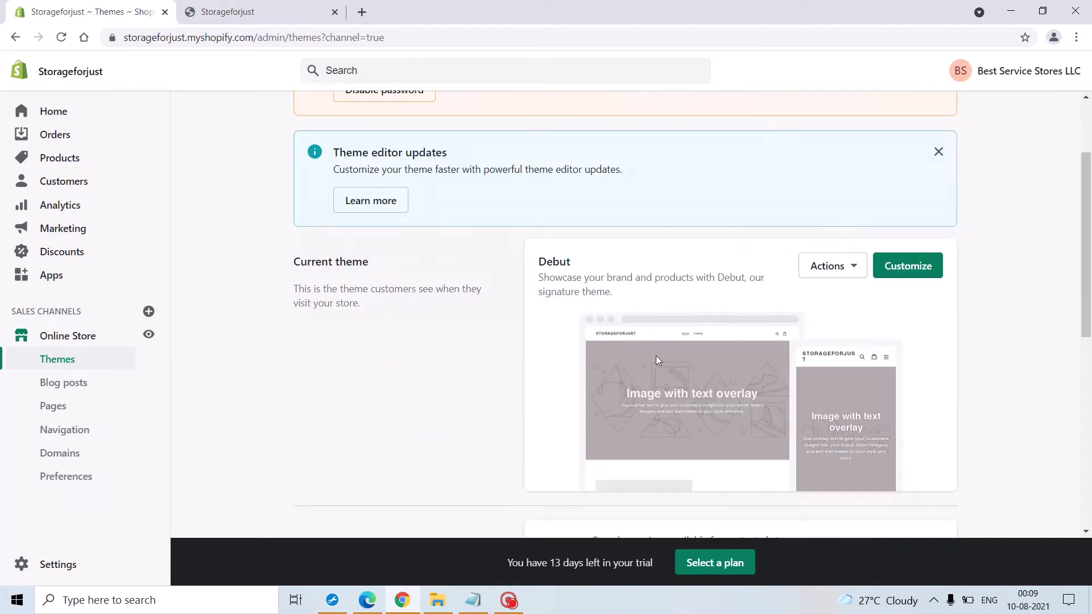
pyautogui.scroll(-8, 657, 356)
pyautogui.click(828, 260)
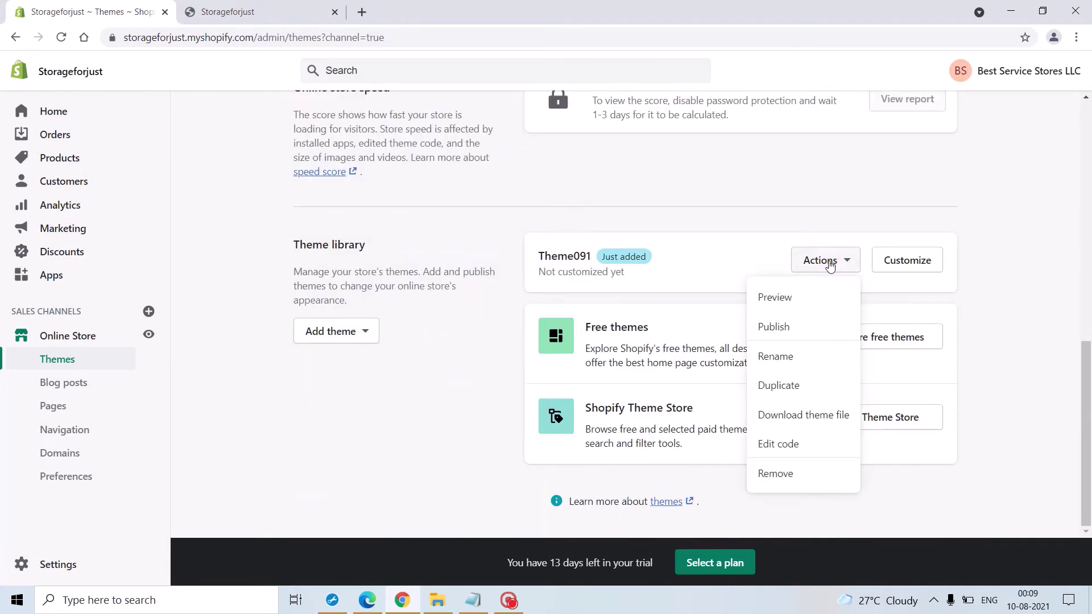
pyautogui.click(808, 300)
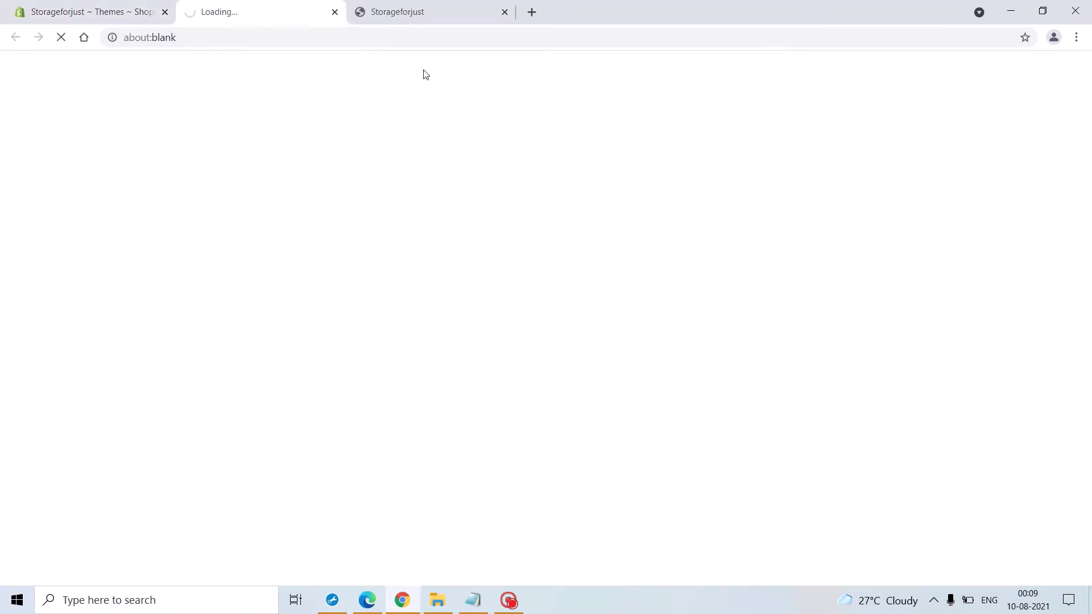
pyautogui.click(504, 12)
pyautogui.scroll(-6, 538, 265)
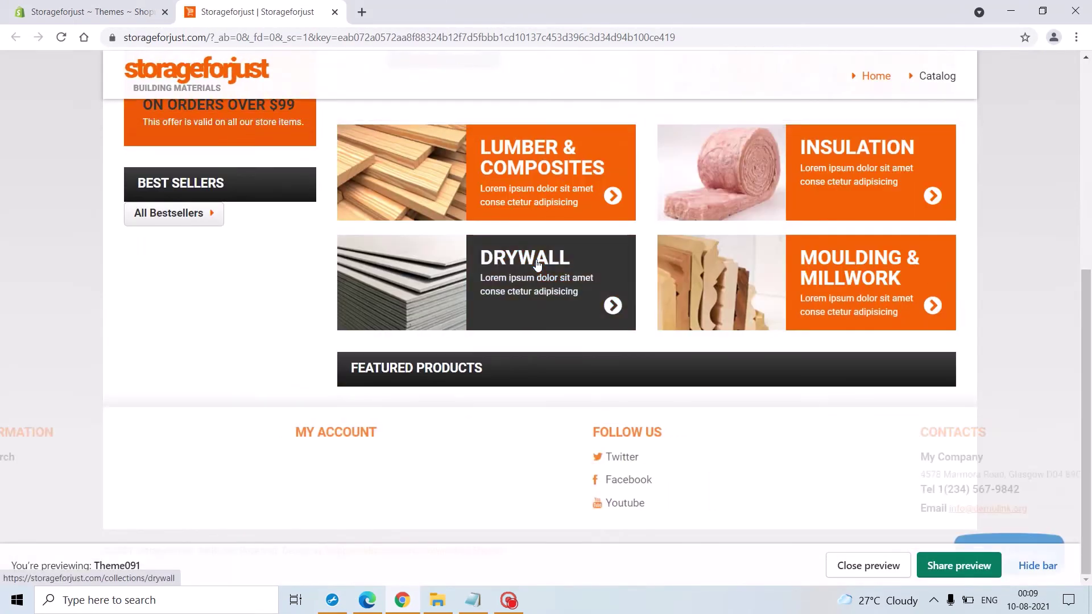
pyautogui.scroll(6, 538, 265)
pyautogui.click(78, 7)
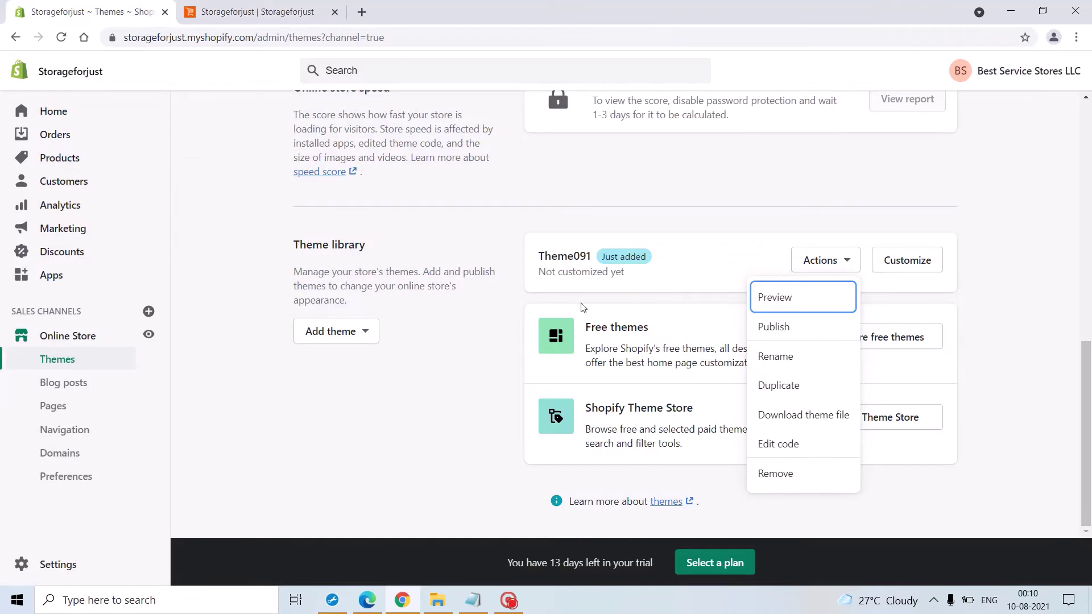
# - Publish Theme091 as the store's current theme and close its preview page
pyautogui.click(771, 332)
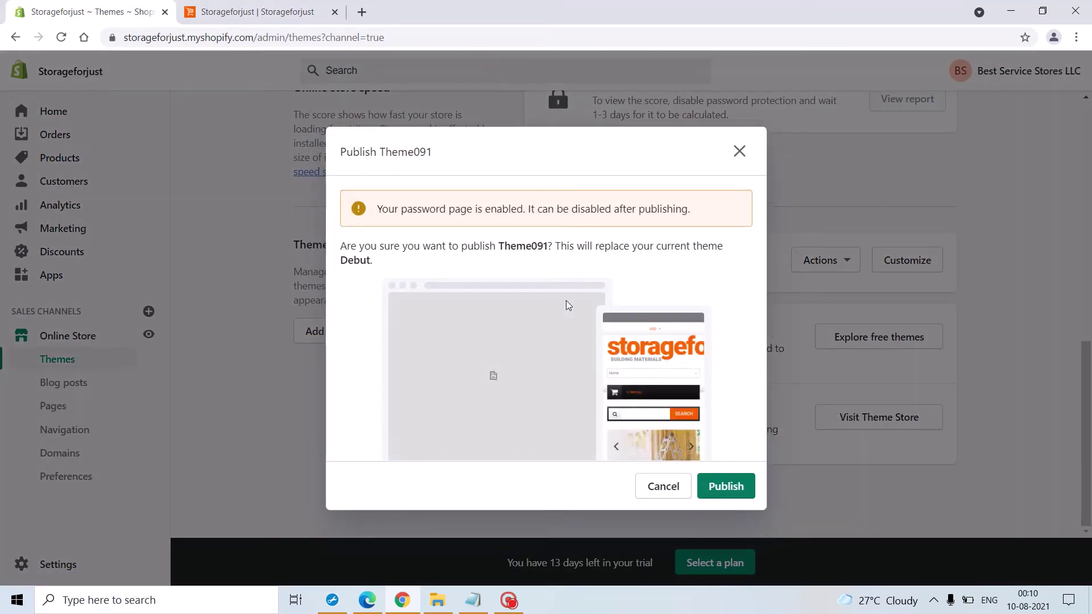
pyautogui.click(732, 484)
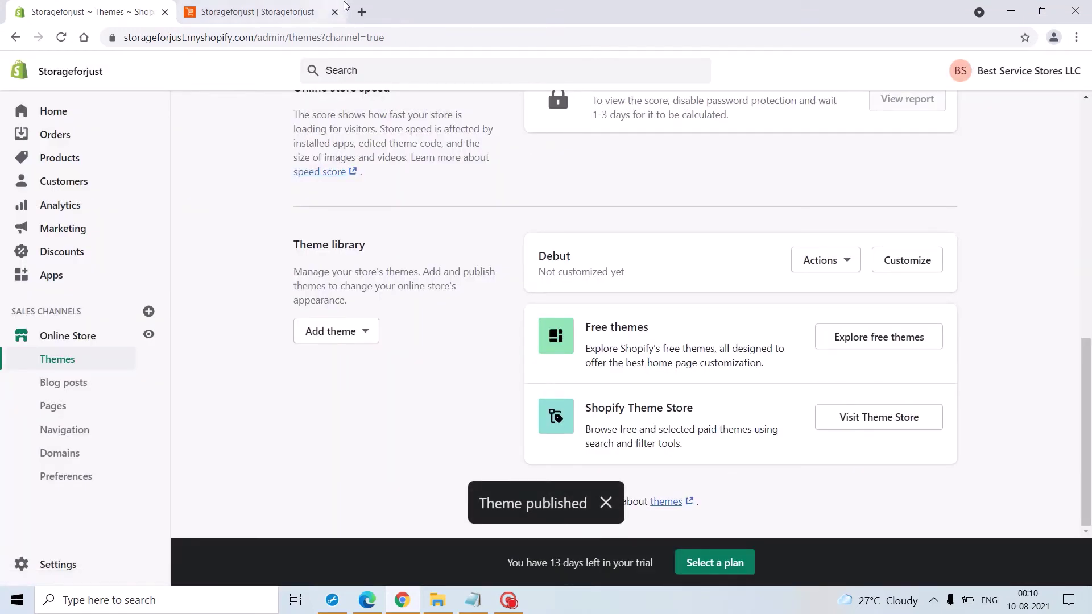
pyautogui.click(335, 12)
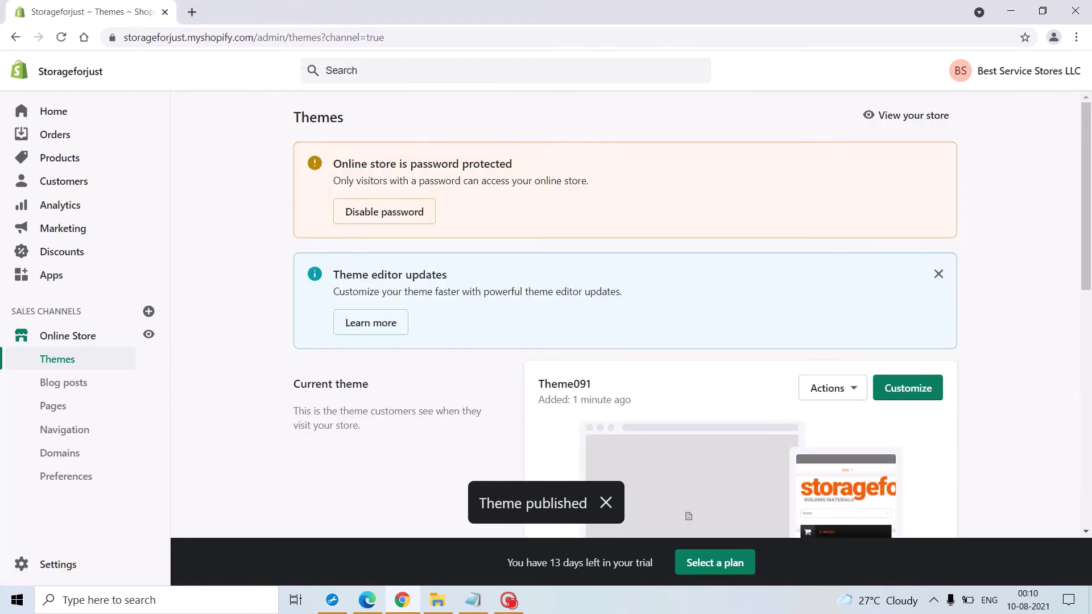
pyautogui.moveTo(255, 40); pyautogui.dragTo(118, 45)
pyautogui.hotkey('ctrl', 'c')
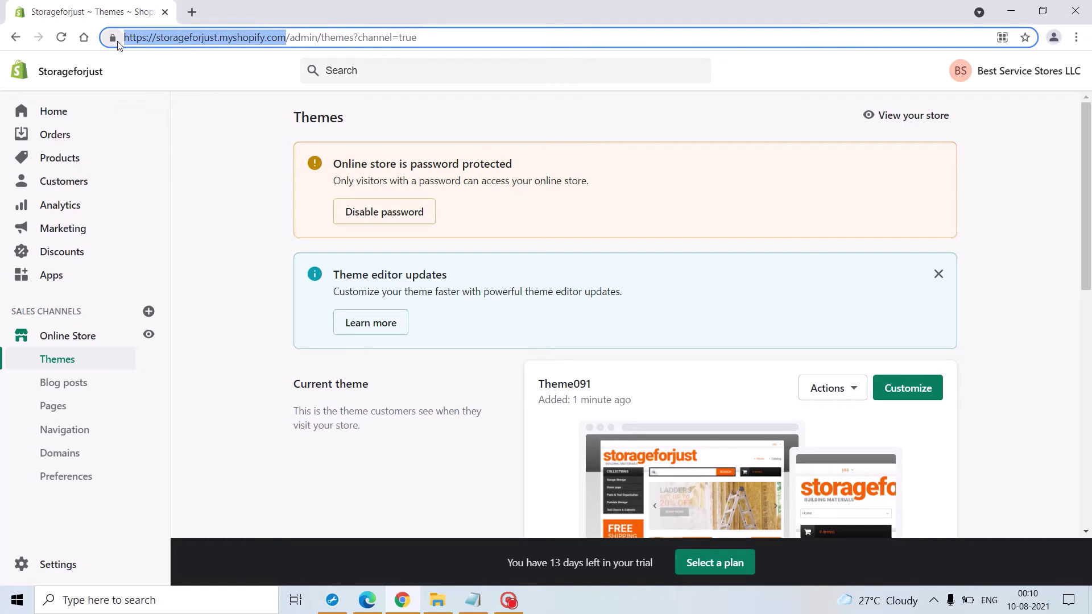
pyautogui.click(192, 12)
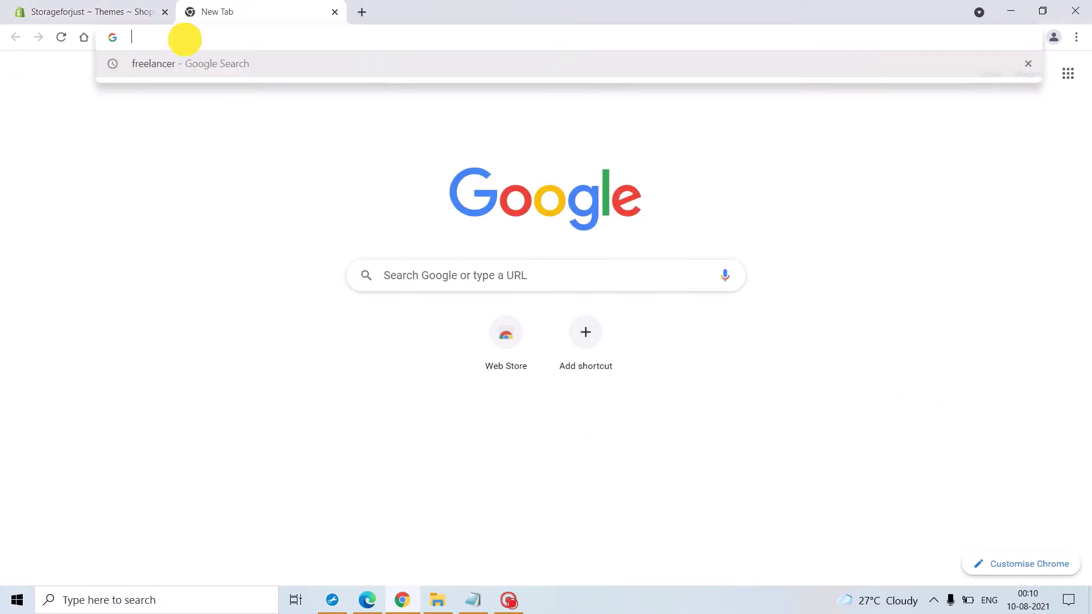
pyautogui.hotkey('ctrl', 'v')
pyautogui.press('Return')
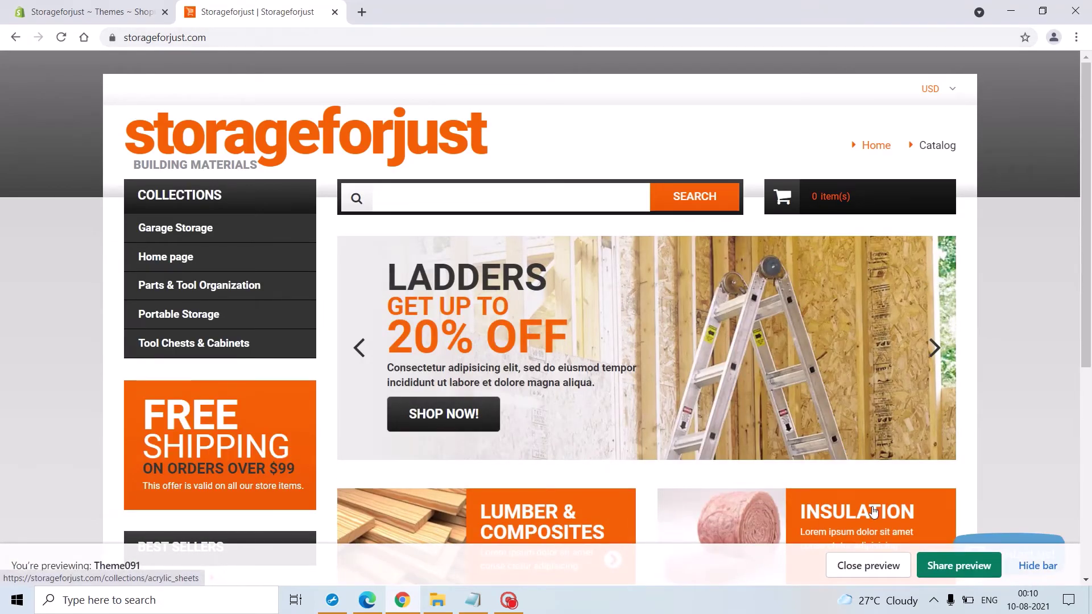
pyautogui.click(872, 566)
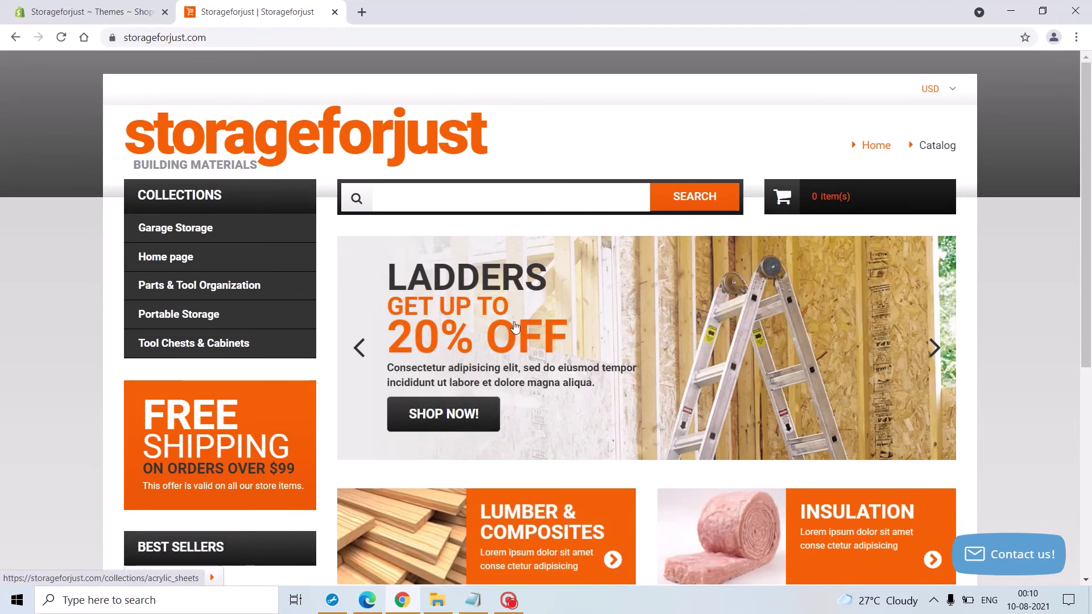
# - Examine the storefront's home page and browse its Garage Storage, Home page, Parts & Tool Organization, Portable Storage and Tool Chests & Cabinets collections
pyautogui.scroll(-6, 516, 326)
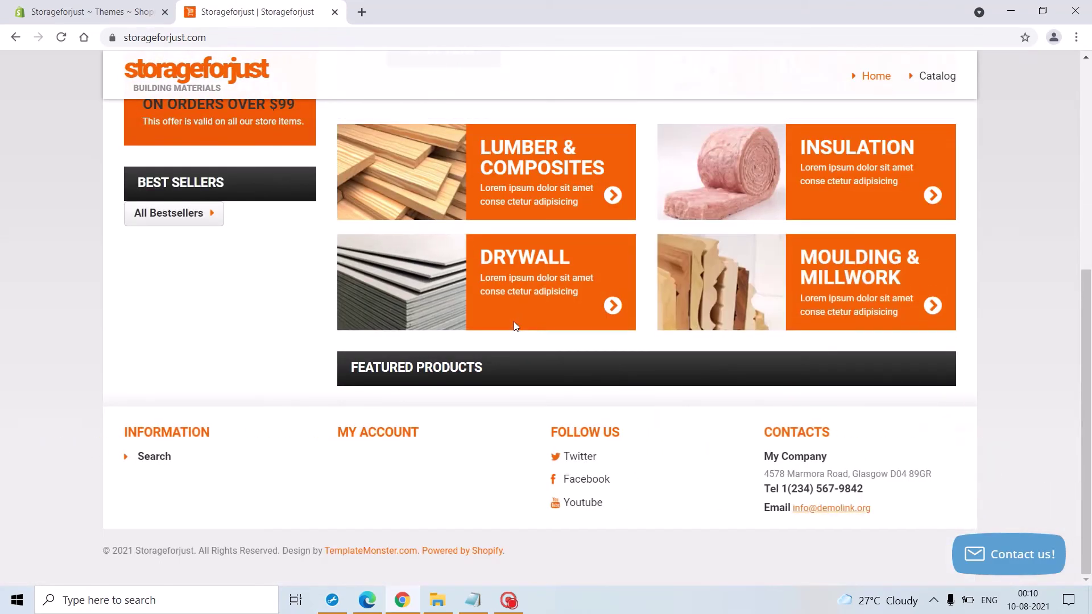
pyautogui.scroll(7, 514, 326)
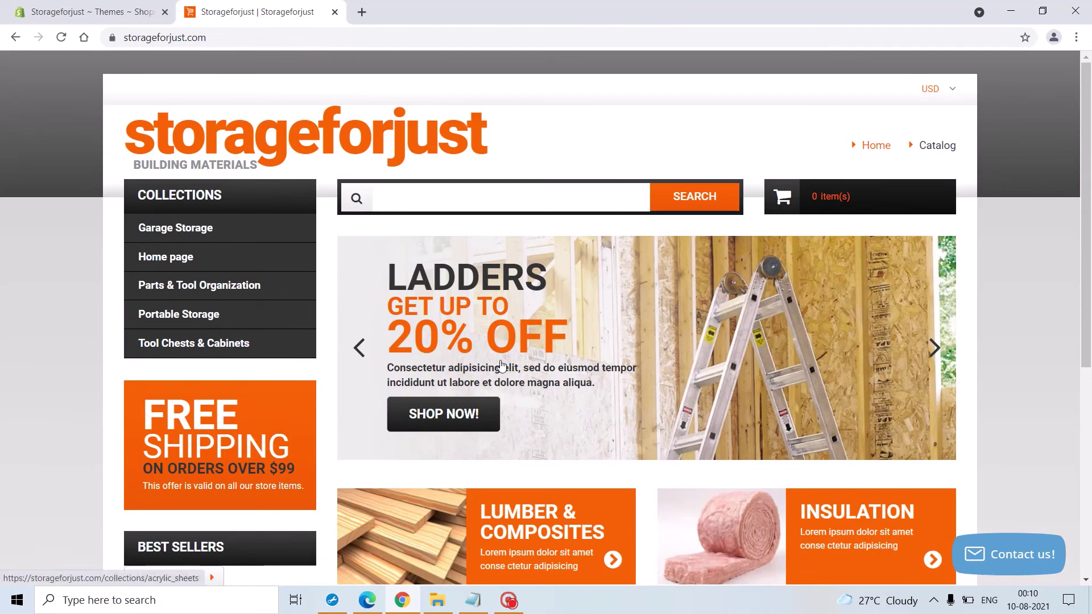
pyautogui.scroll(-6, 502, 366)
pyautogui.scroll(7, 501, 365)
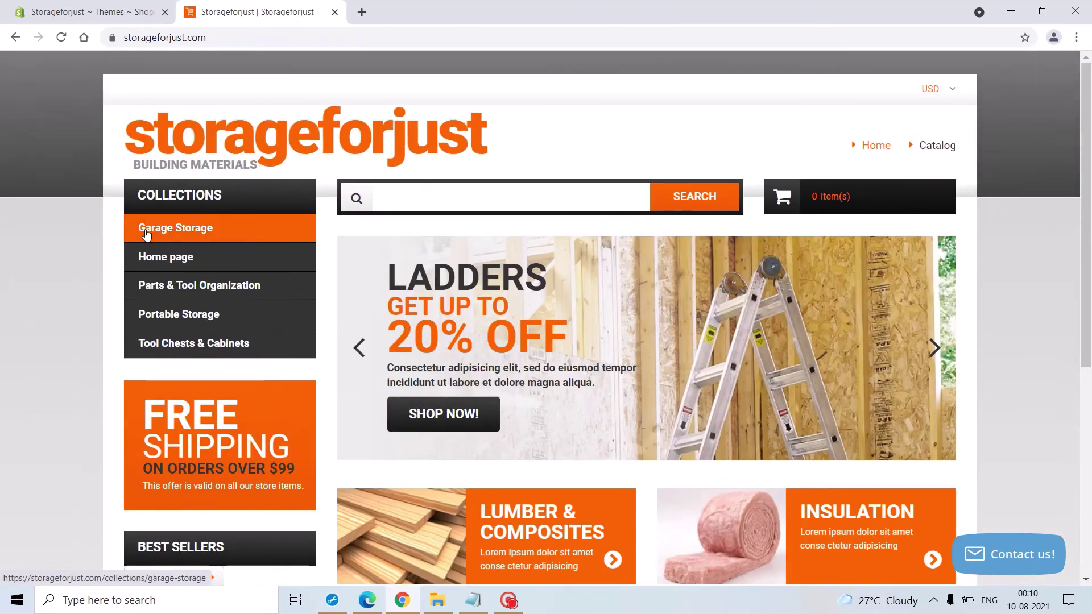
pyautogui.click(147, 230)
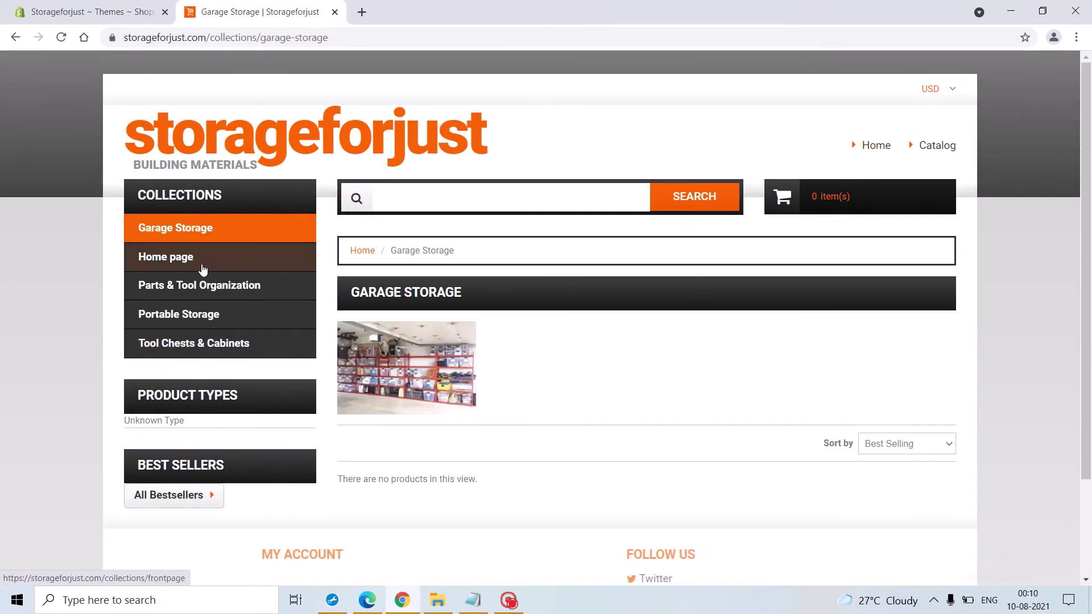
pyautogui.click(157, 264)
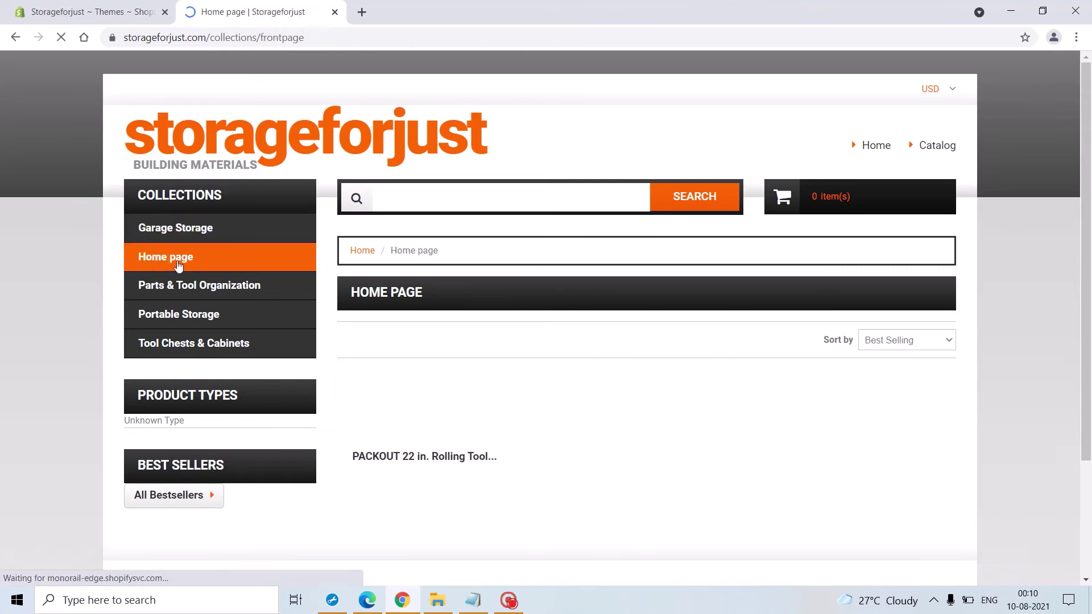
pyautogui.click(197, 284)
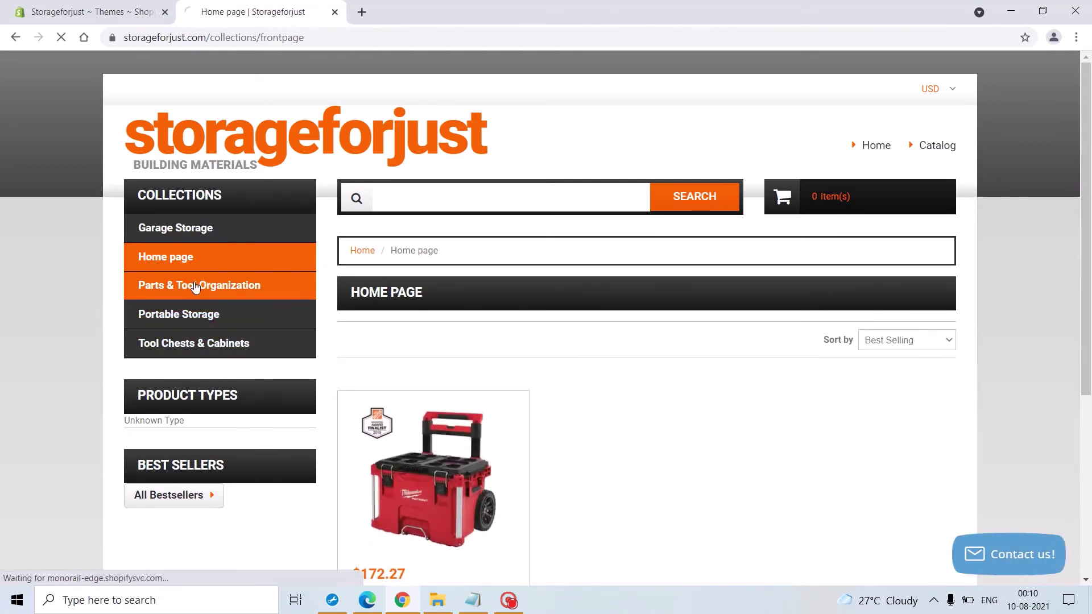
pyautogui.click(181, 314)
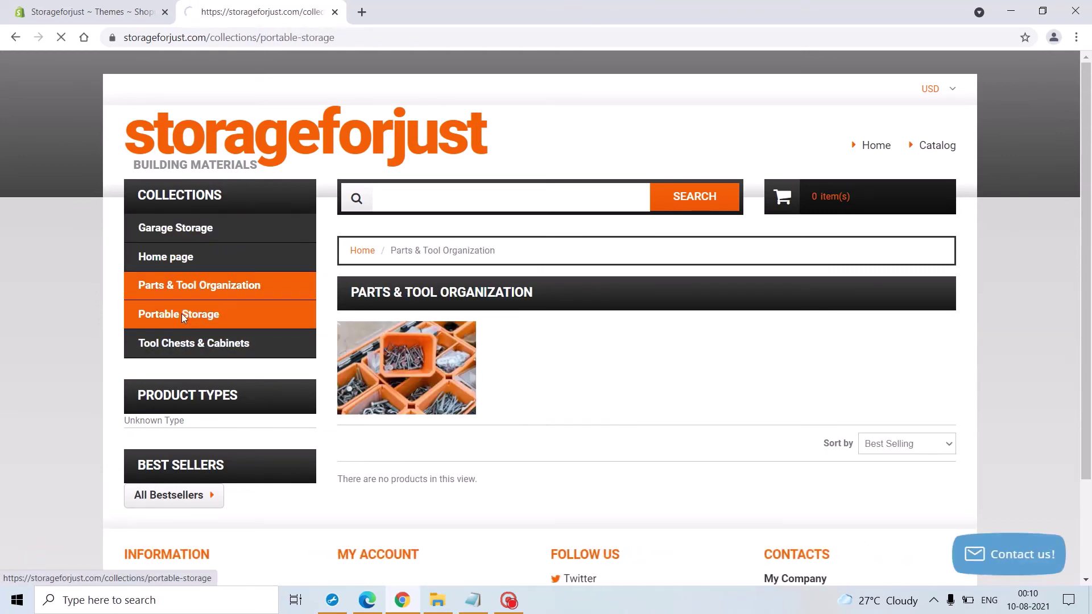
pyautogui.click(182, 343)
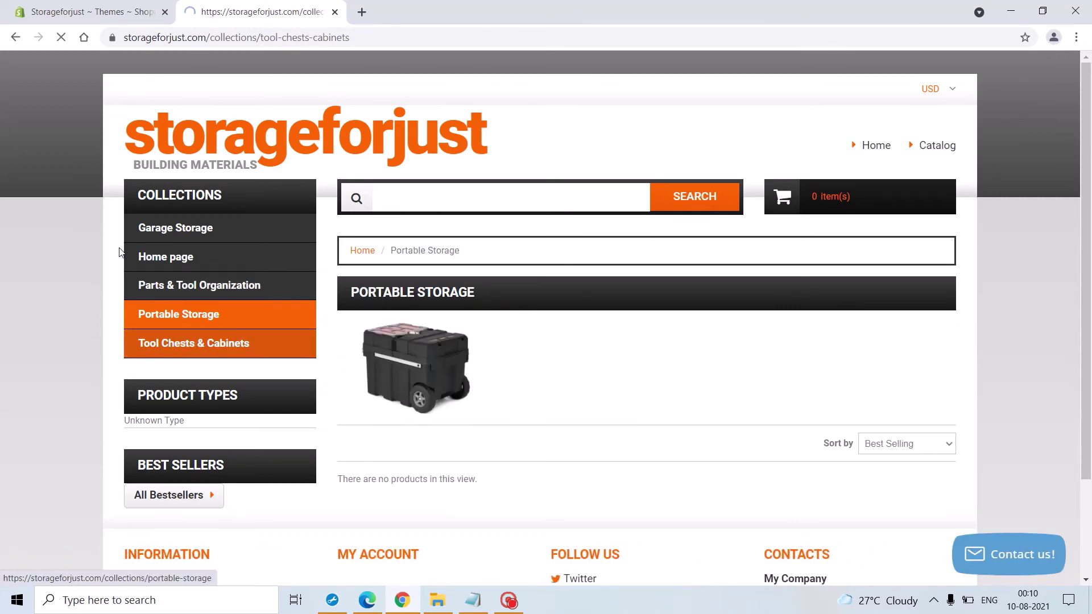
# - Return to the store admin's Themes page and check the theme library and the actions available for the current theme
pyautogui.click(91, 11)
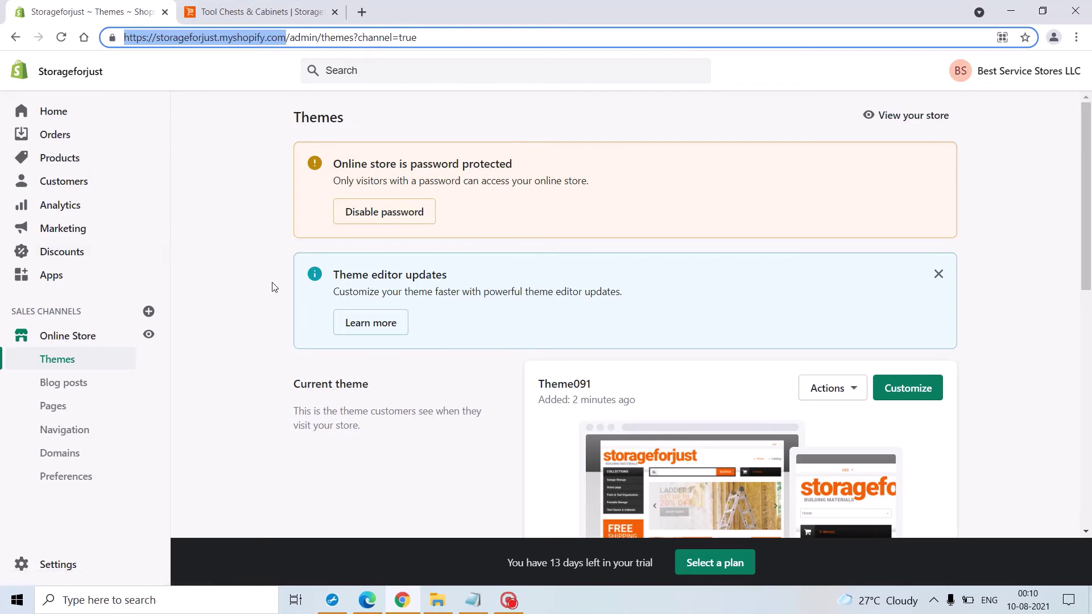
pyautogui.click(68, 371)
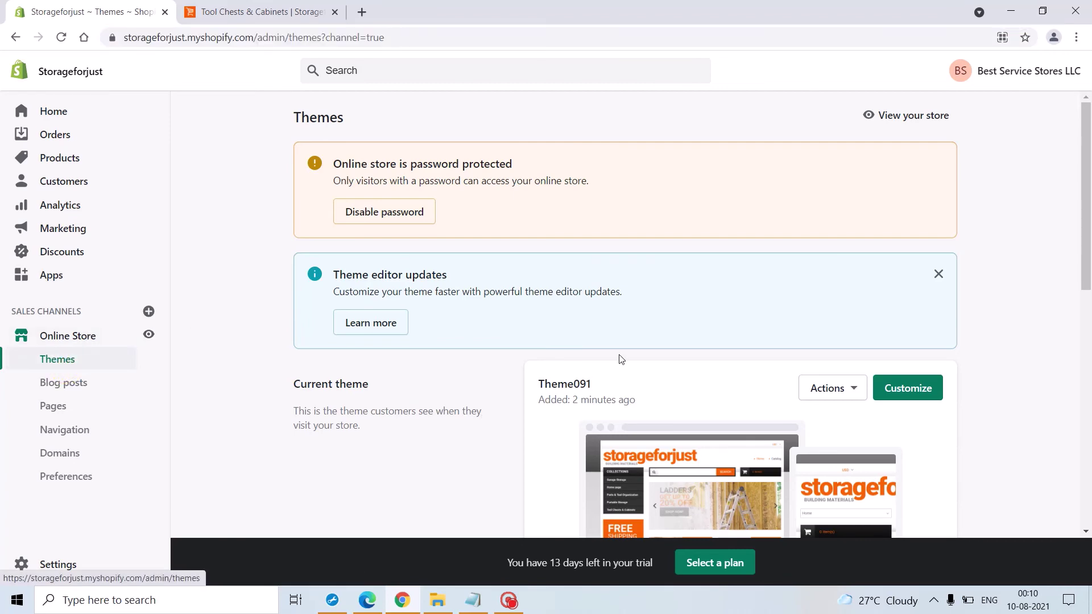
pyautogui.scroll(-10, 621, 359)
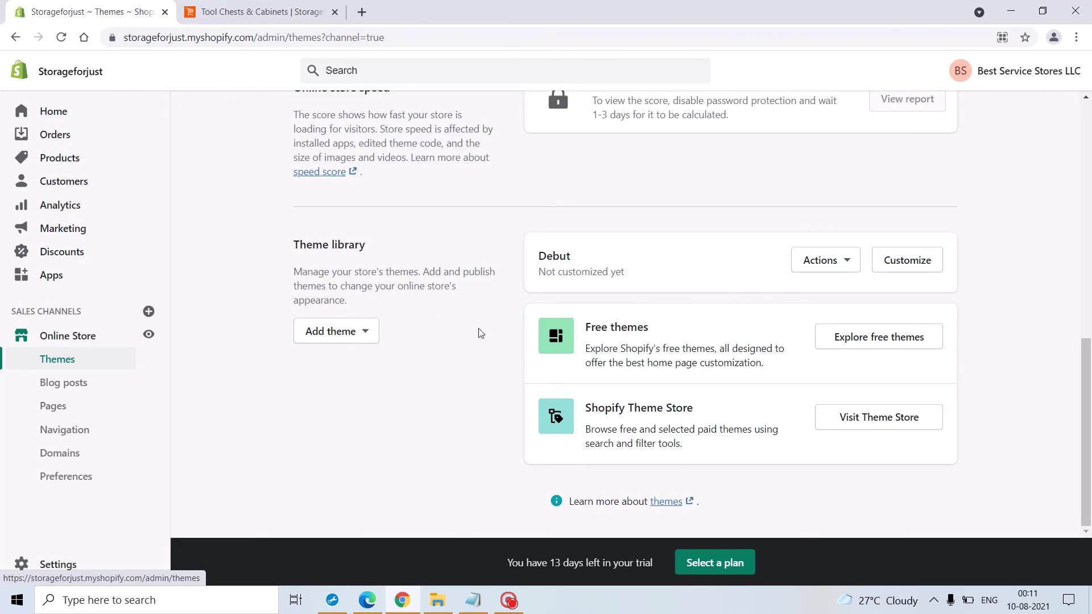
pyautogui.scroll(3, 481, 334)
pyautogui.scroll(6, 672, 366)
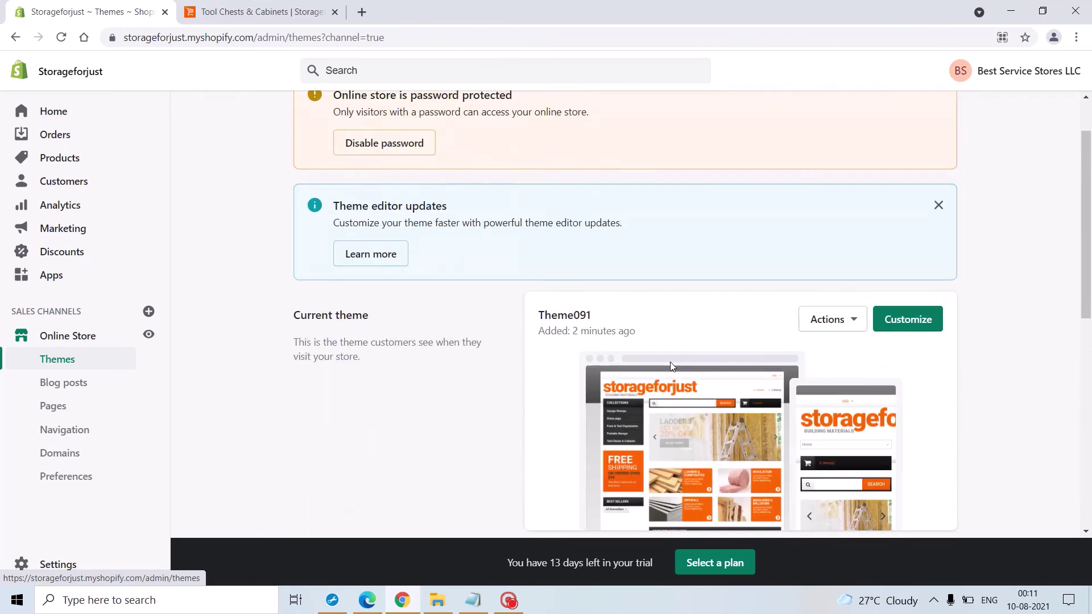
pyautogui.scroll(1, 672, 367)
pyautogui.click(846, 379)
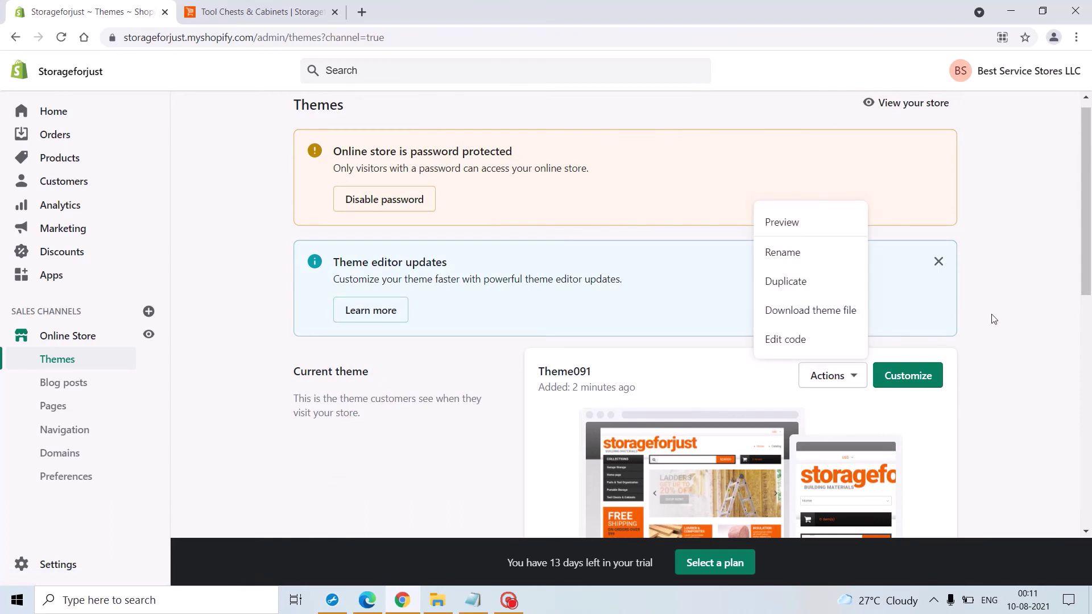
# - Open Theme091 in the theme editor, view its theme settings categories and exit back to the Themes page
pyautogui.click(910, 375)
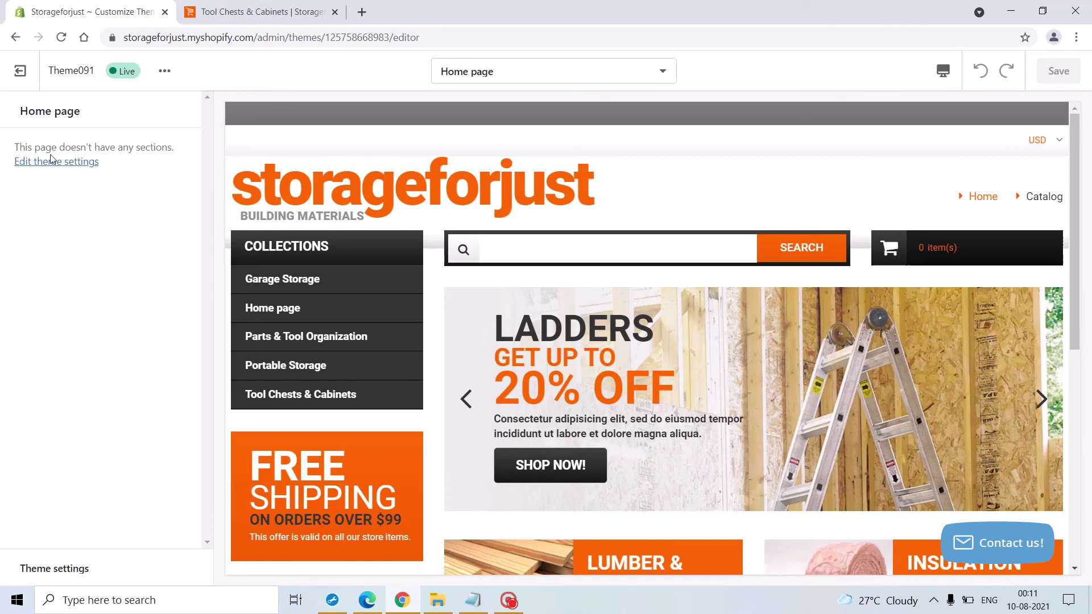
pyautogui.click(46, 164)
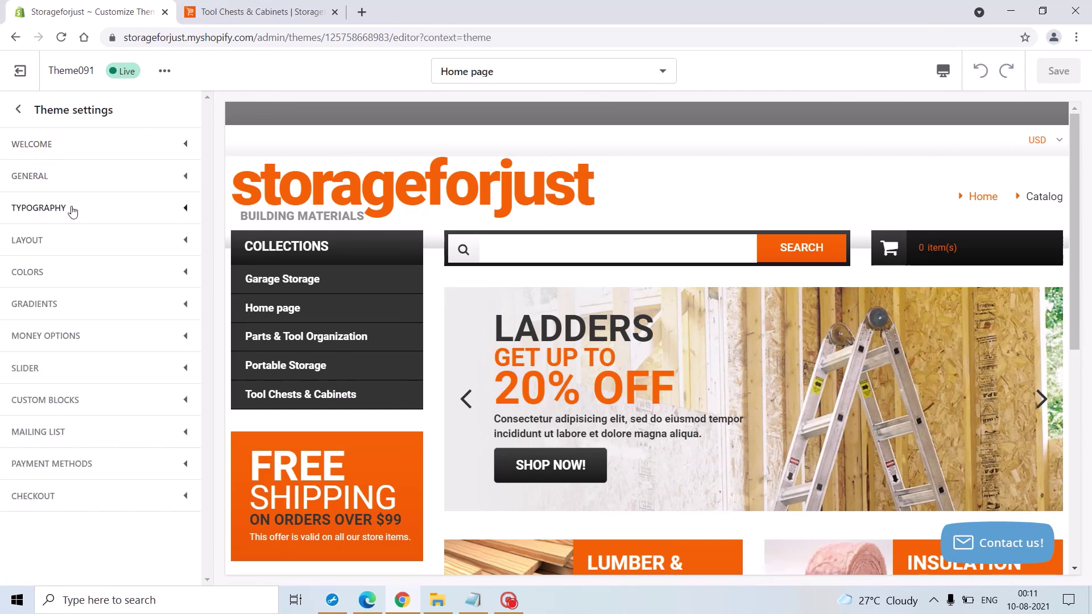
pyautogui.click(19, 71)
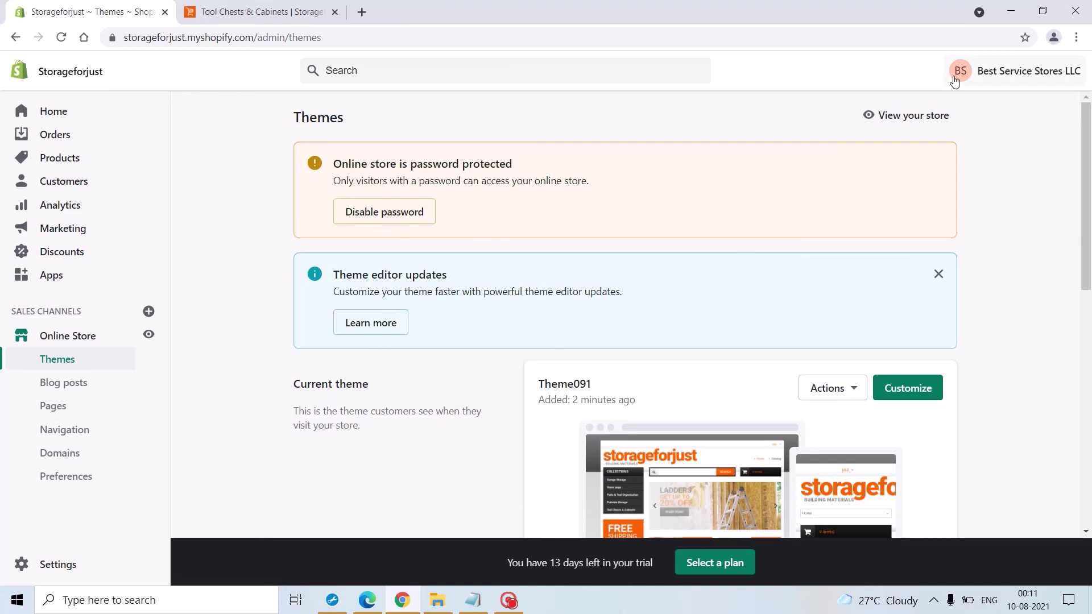
pyautogui.click(508, 600)
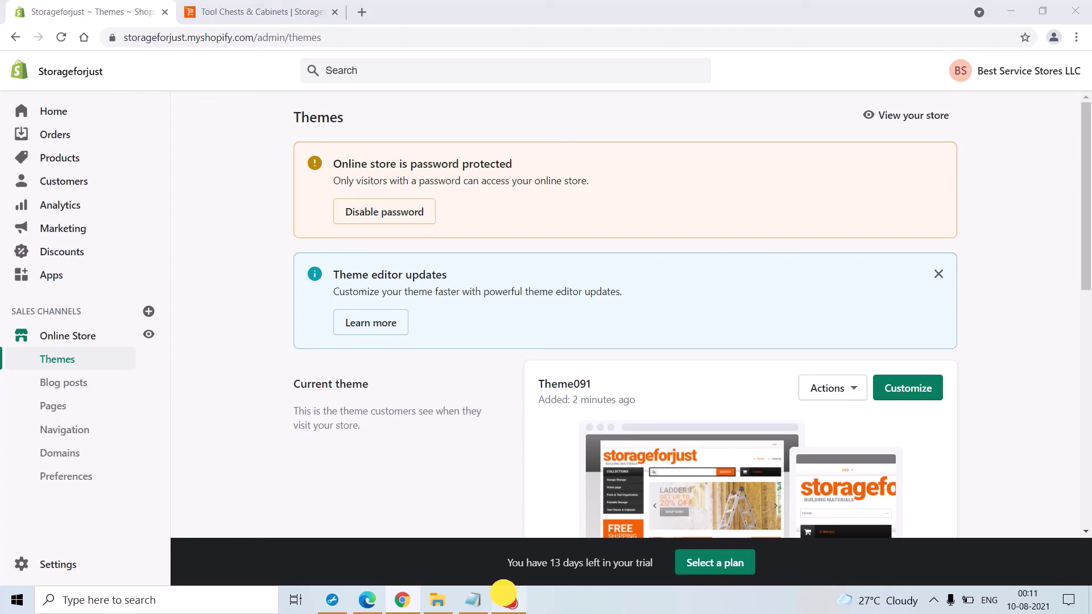